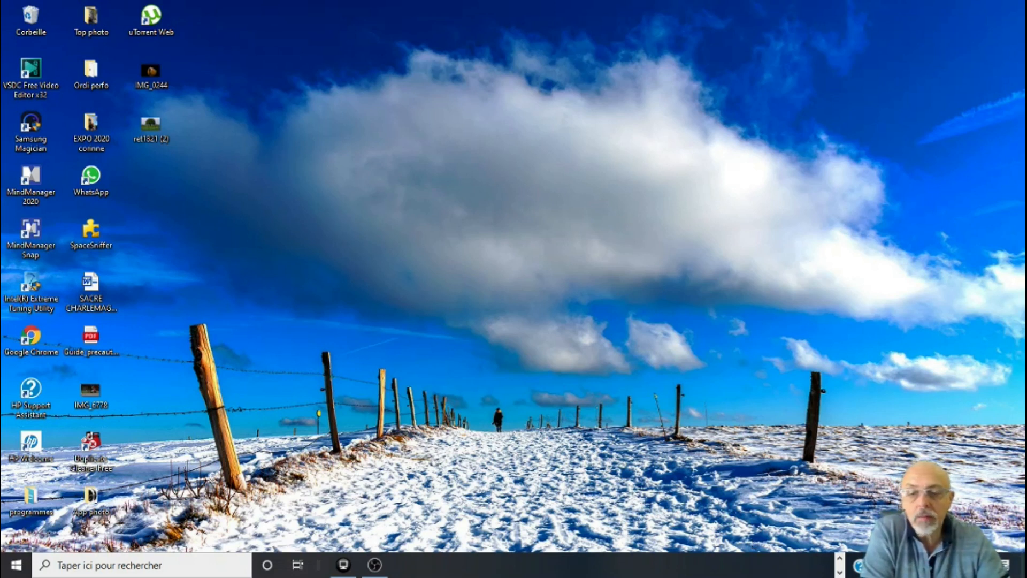
Step: Launch Affinity Photo, dismiss its welcome window and arrange the restored application window beside the desktop icons
{"action": "left_click", "coordinate": [841, 557]}
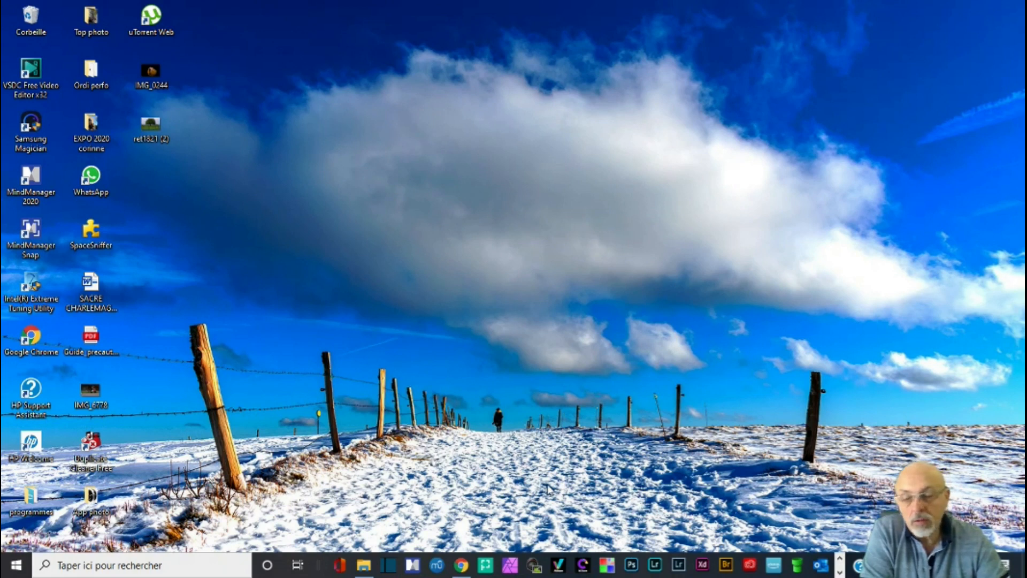
{"action": "left_click", "coordinate": [511, 566]}
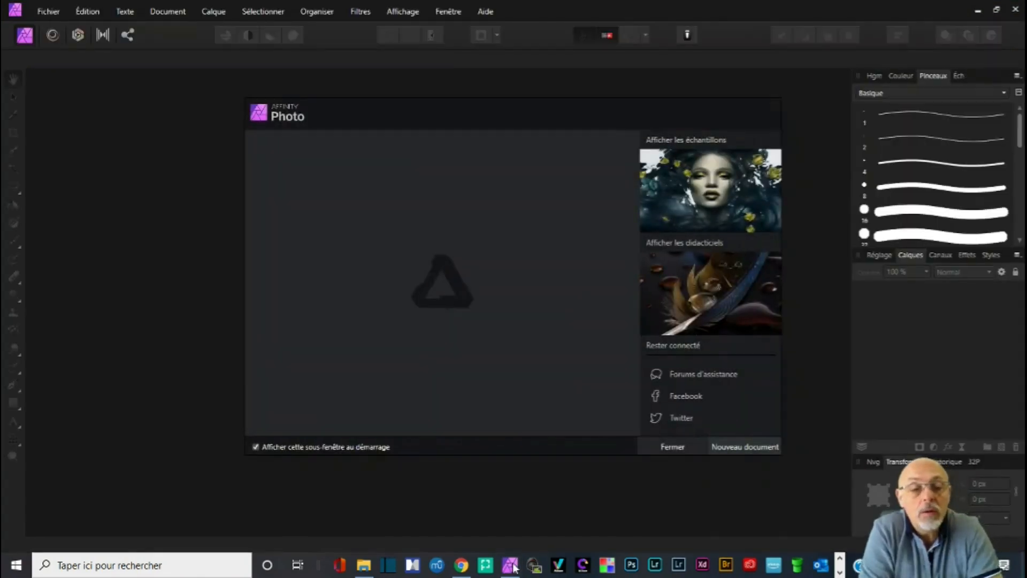
{"action": "left_click", "coordinate": [673, 447]}
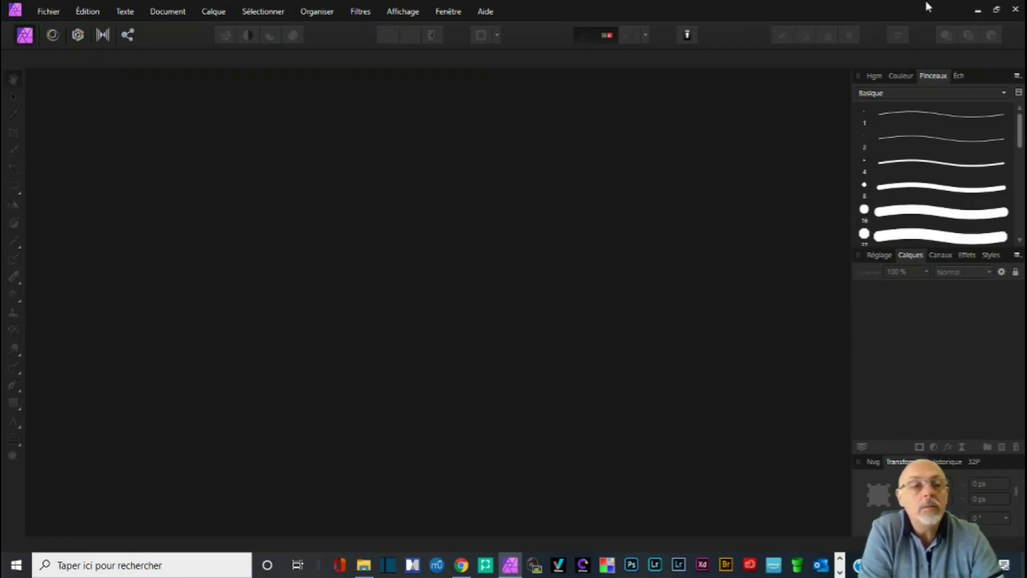
{"action": "left_click", "coordinate": [996, 9]}
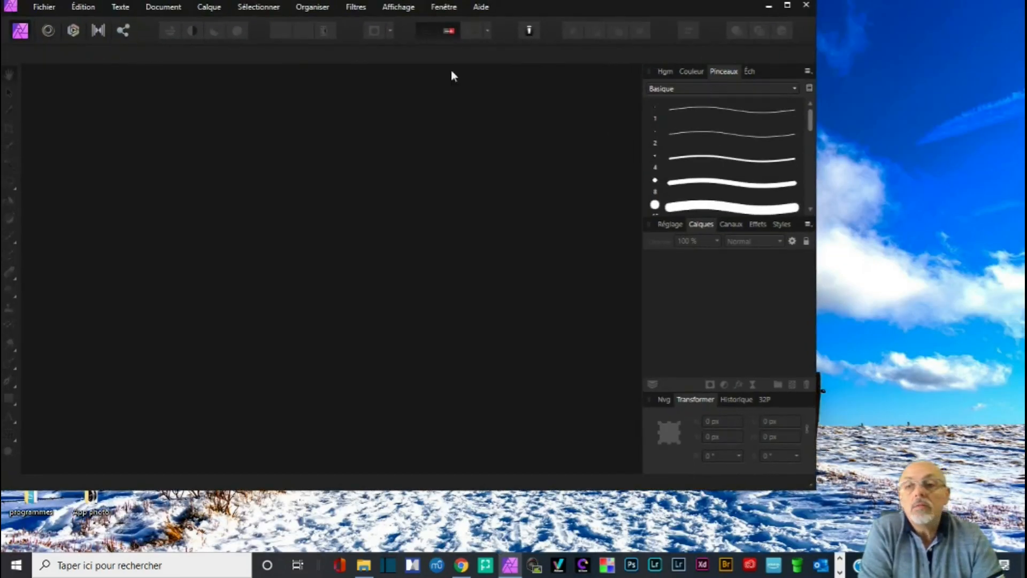
{"action": "left_click_drag", "start_coordinate": [539, 7], "coordinate": [734, 20]}
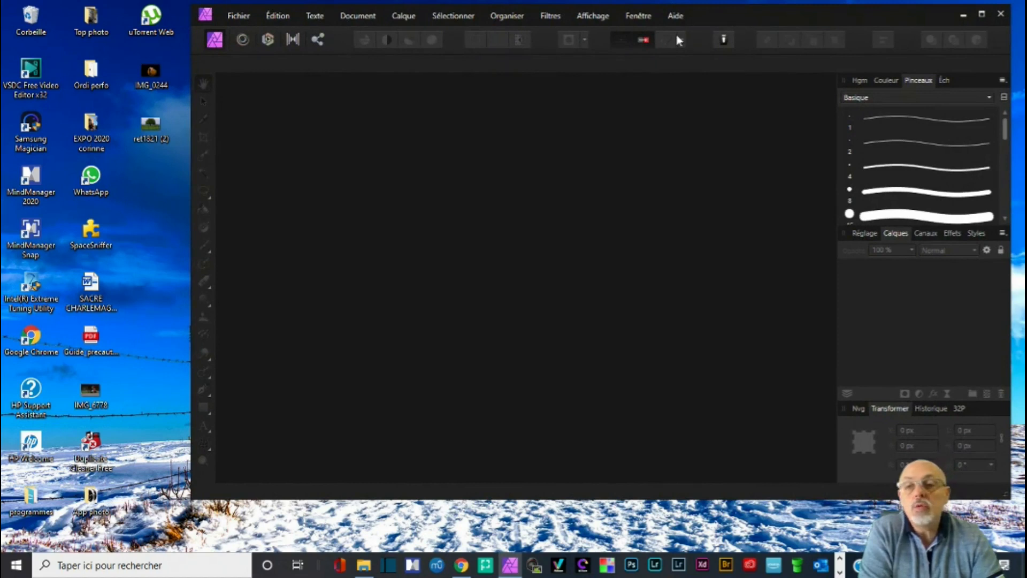
Step: Load the desktop photos IMG_0244 and ret1821 (2) into one document, with the portrait layer stacked above the tree layer
{"action": "left_click_drag", "start_coordinate": [152, 74], "coordinate": [407, 187]}
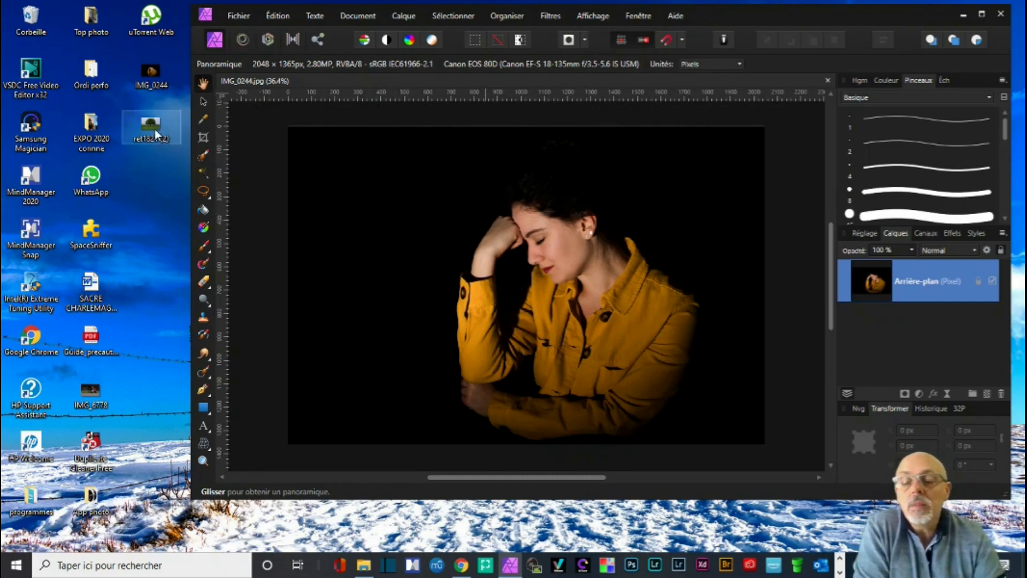
{"action": "left_click_drag", "start_coordinate": [155, 134], "coordinate": [783, 305]}
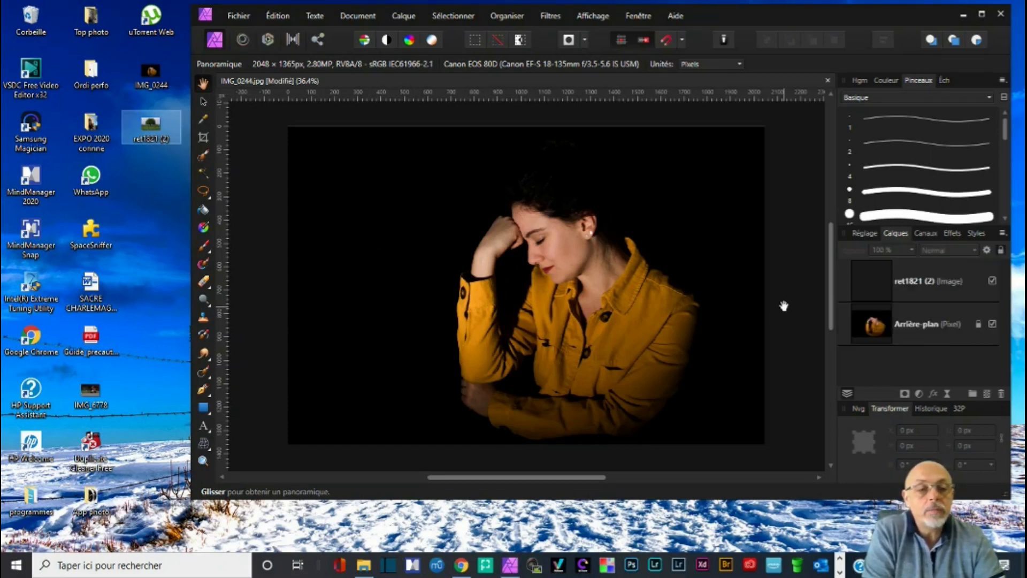
{"action": "left_click_drag", "start_coordinate": [870, 324], "coordinate": [887, 272]}
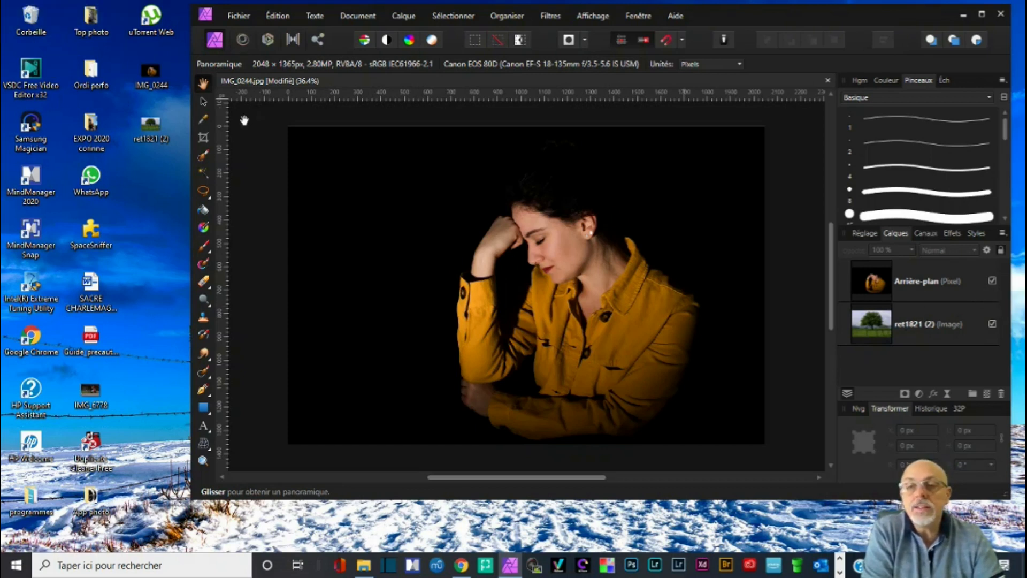
{"action": "left_click", "coordinate": [238, 15]}
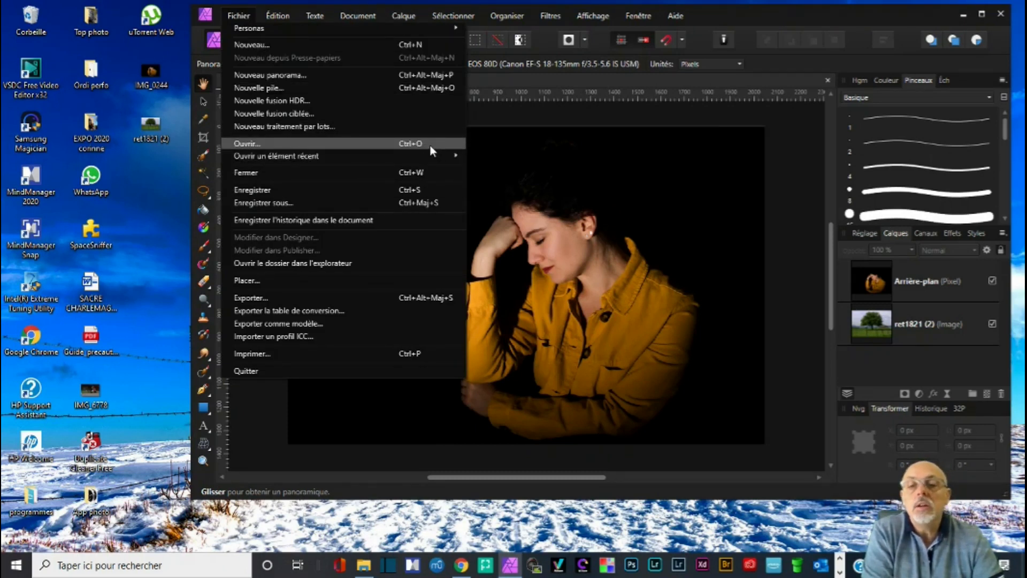
{"action": "left_click", "coordinate": [531, 111]}
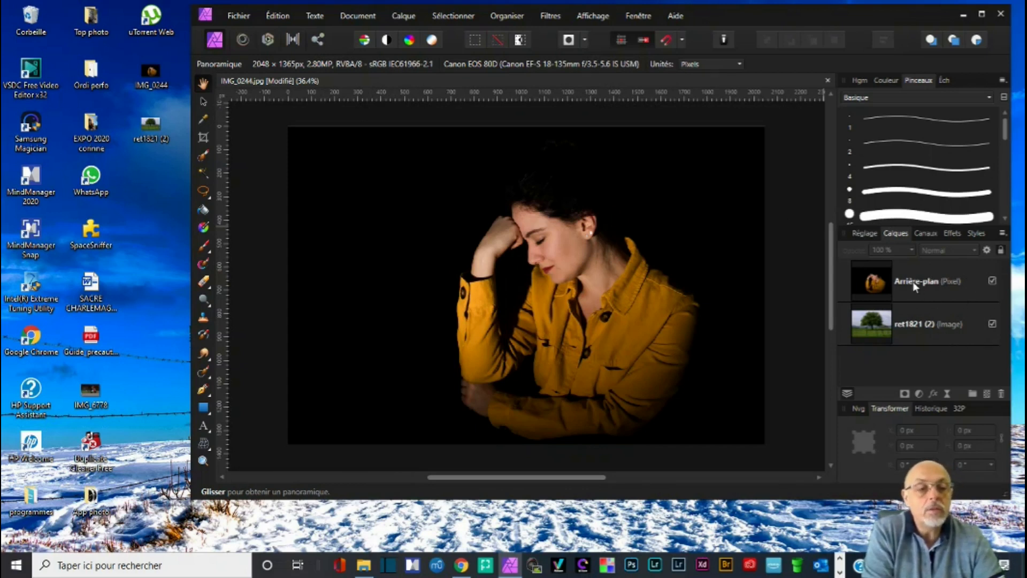
Step: Maximize the window and fit the ret1821 (2) tree image over the portrait's area, scaling it to about 2066 × 1377 px
{"action": "left_click", "coordinate": [982, 15]}
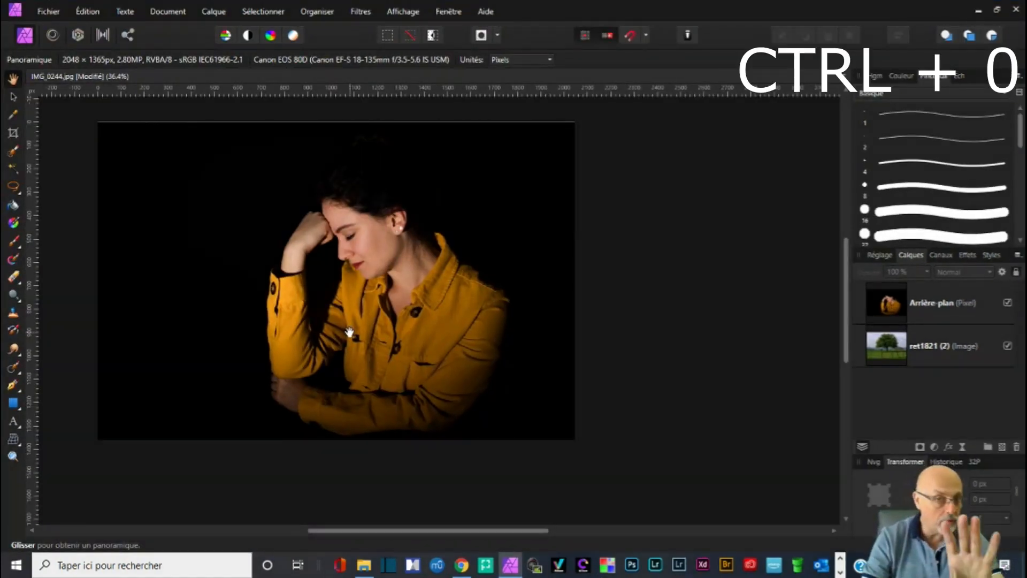
{"action": "key", "text": "ctrl+0"}
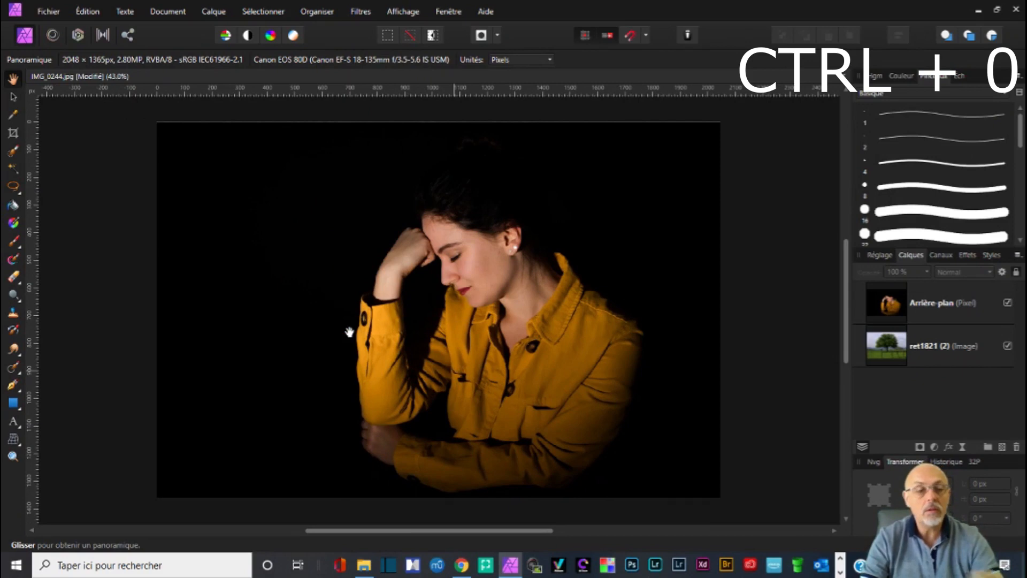
{"action": "left_click", "coordinate": [14, 98]}
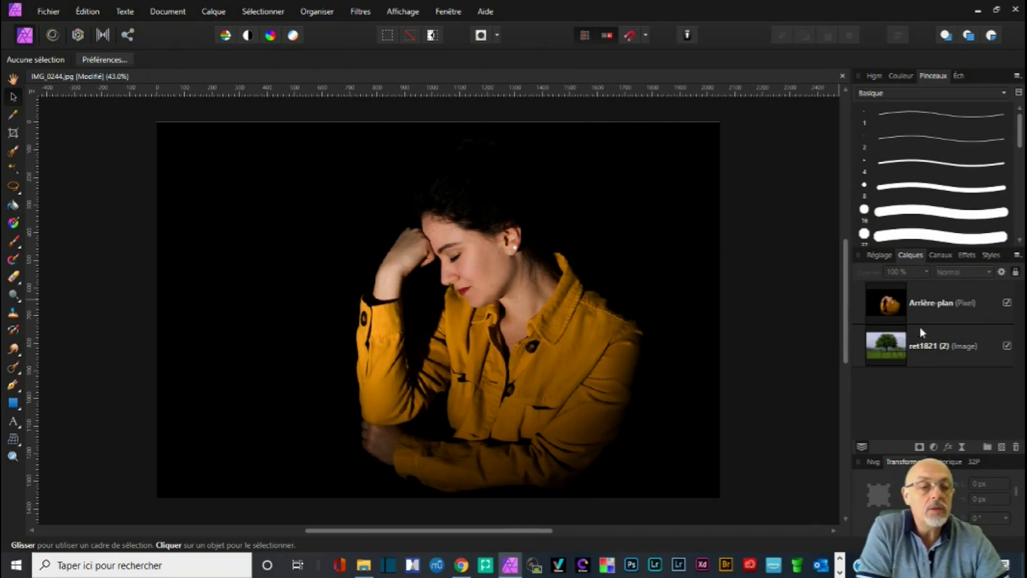
{"action": "left_click", "coordinate": [918, 348]}
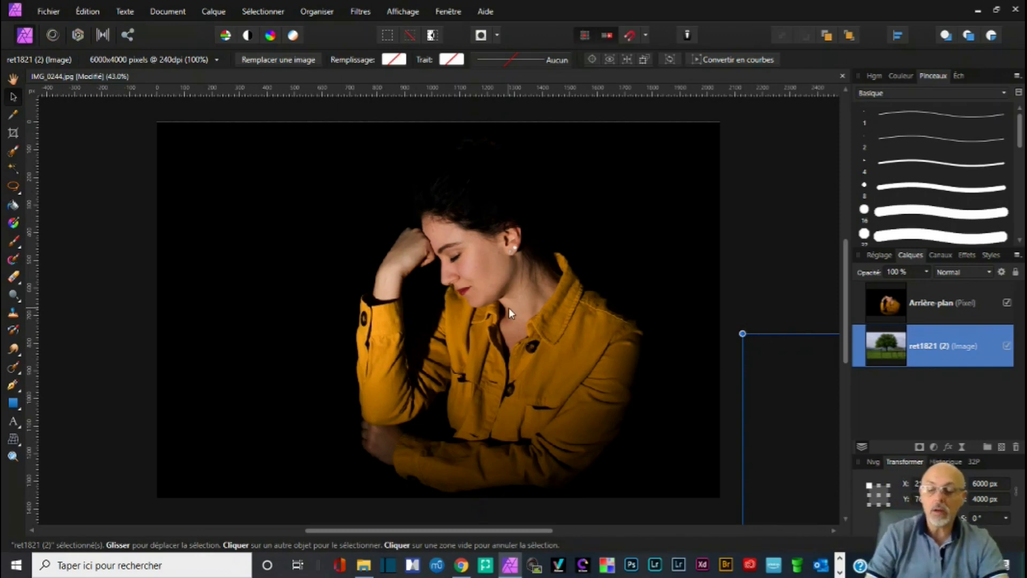
{"action": "scroll", "coordinate": [509, 304], "scroll_direction": "down", "scroll_amount": 5}
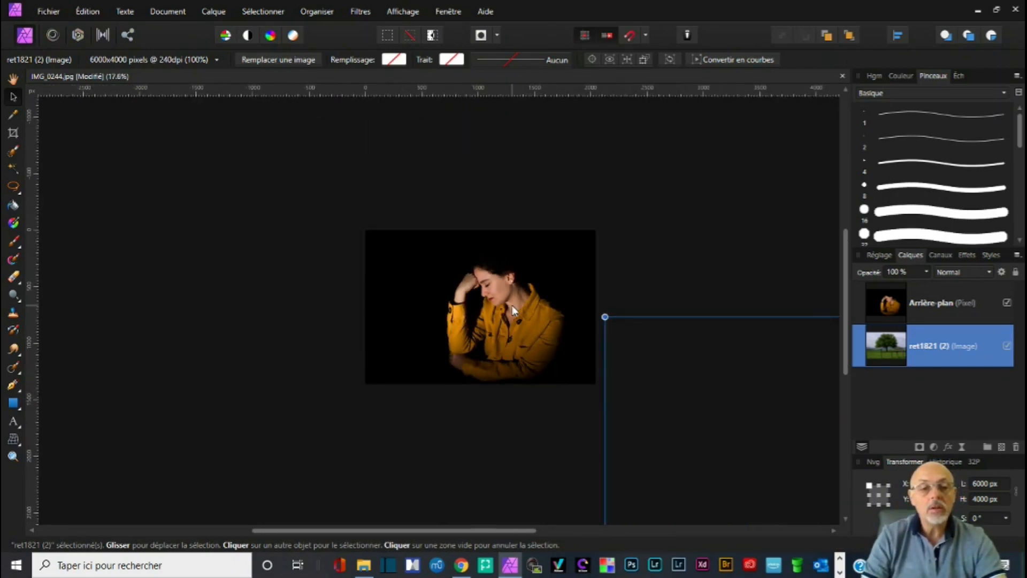
{"action": "scroll", "coordinate": [514, 309], "scroll_direction": "down", "scroll_amount": 3}
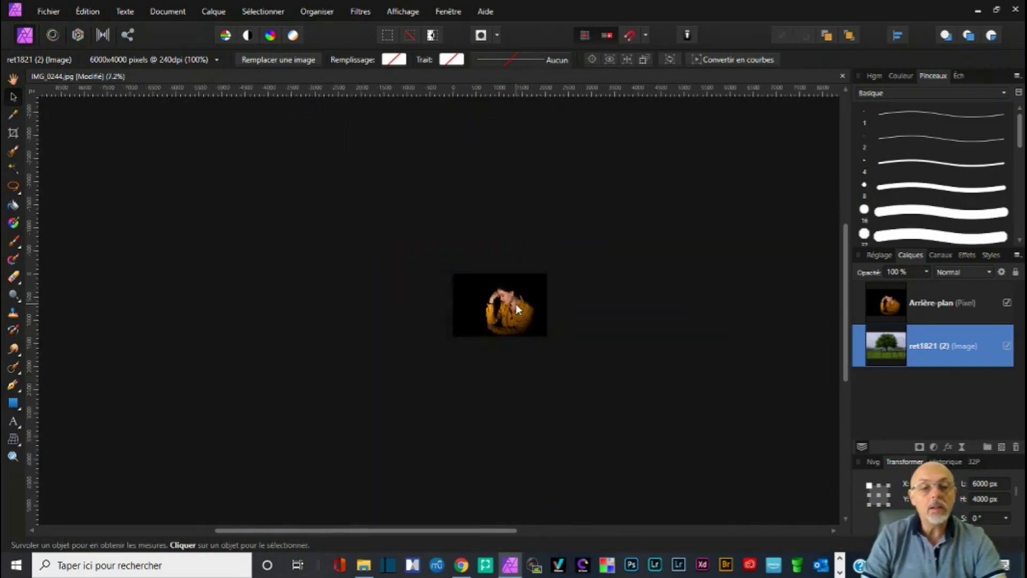
{"action": "scroll", "coordinate": [516, 304], "scroll_direction": "down", "scroll_amount": 1}
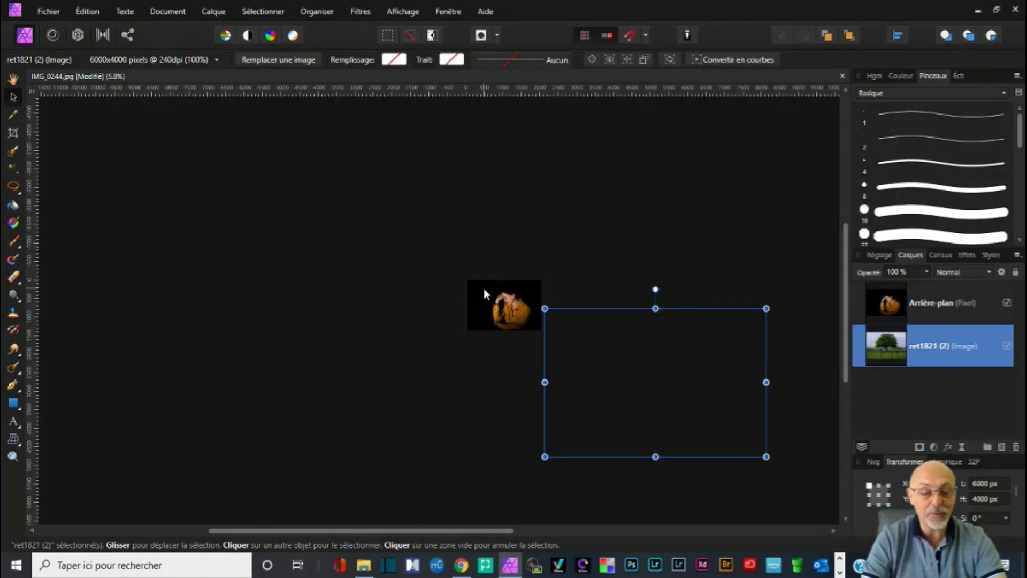
{"action": "left_click_drag", "start_coordinate": [668, 355], "coordinate": [546, 303]}
{"action": "left_click_drag", "start_coordinate": [396, 247], "coordinate": [468, 290]}
{"action": "left_click_drag", "start_coordinate": [558, 346], "coordinate": [555, 337]}
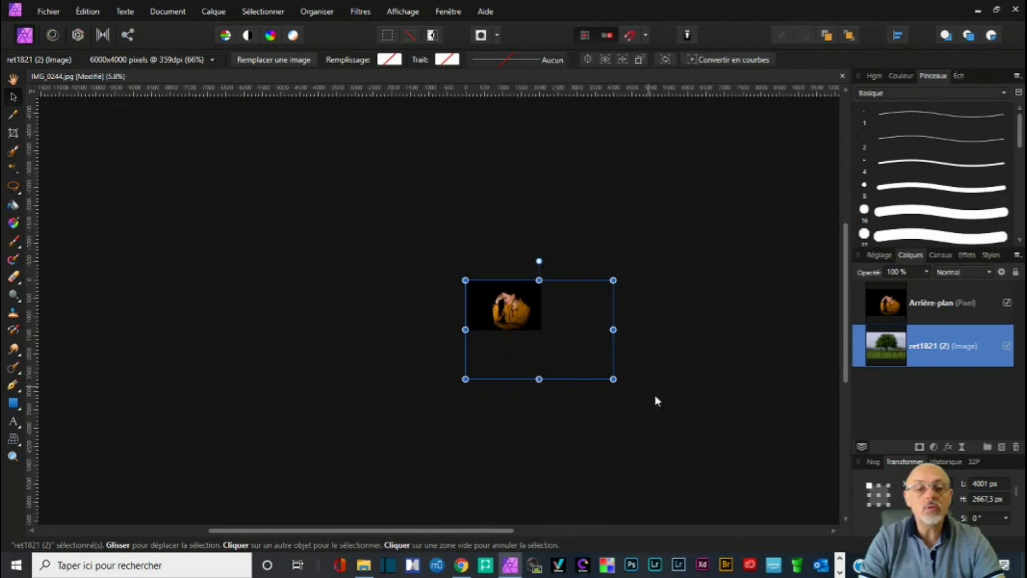
{"action": "left_click_drag", "start_coordinate": [613, 379], "coordinate": [549, 325]}
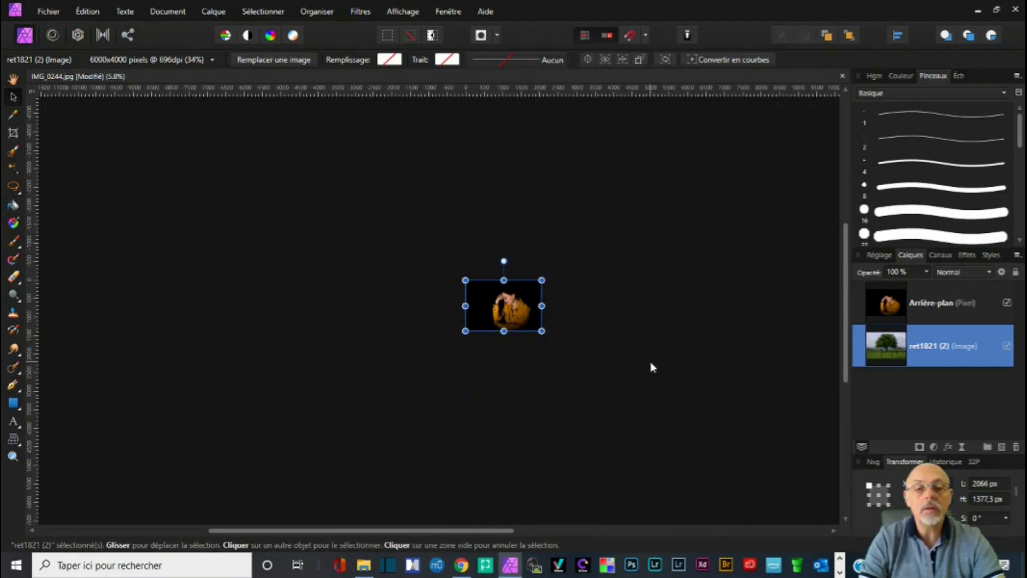
{"action": "left_click", "coordinate": [650, 363]}
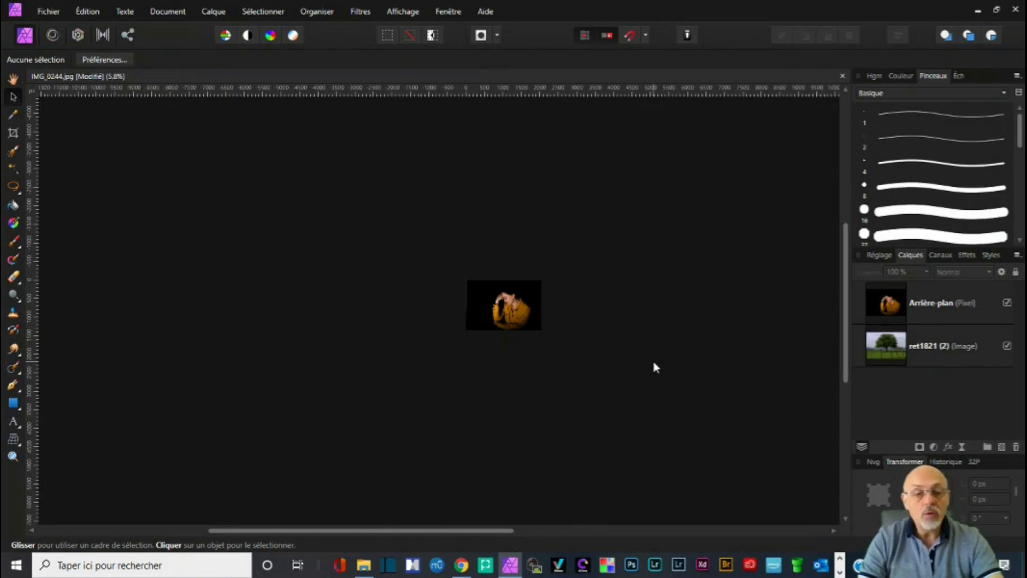
{"action": "key", "text": "ctrl+0"}
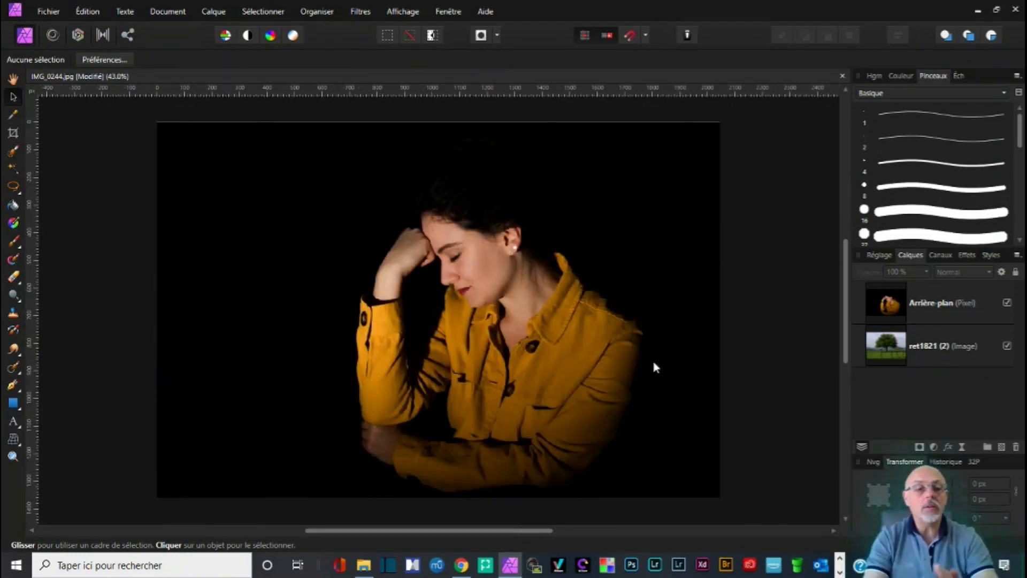
Step: Set the opacity of the Arrière-plan portrait layer to 71 %
{"action": "left_click", "coordinate": [894, 314]}
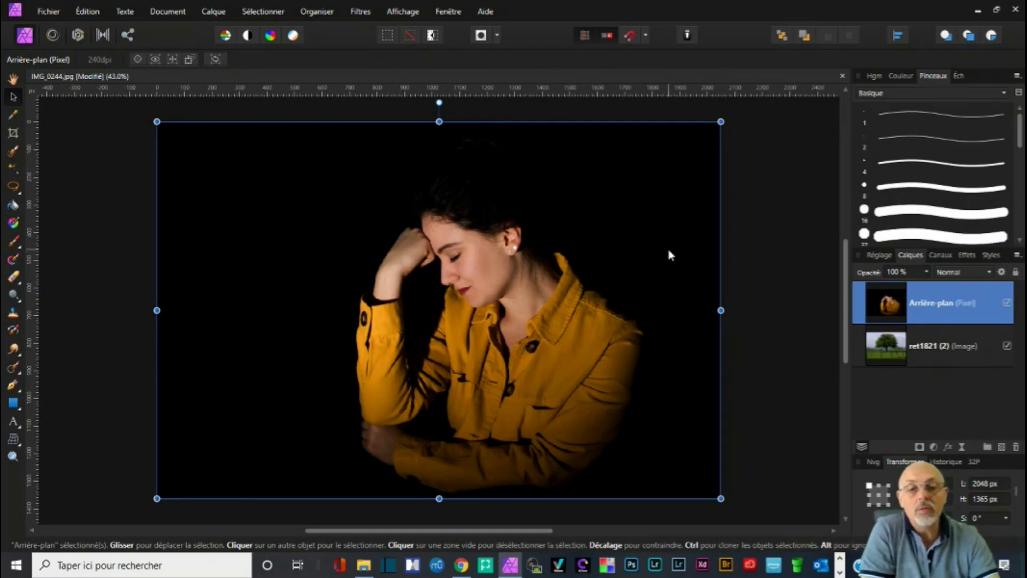
{"action": "left_click", "coordinate": [927, 272]}
{"action": "left_click_drag", "start_coordinate": [927, 283], "coordinate": [903, 286]}
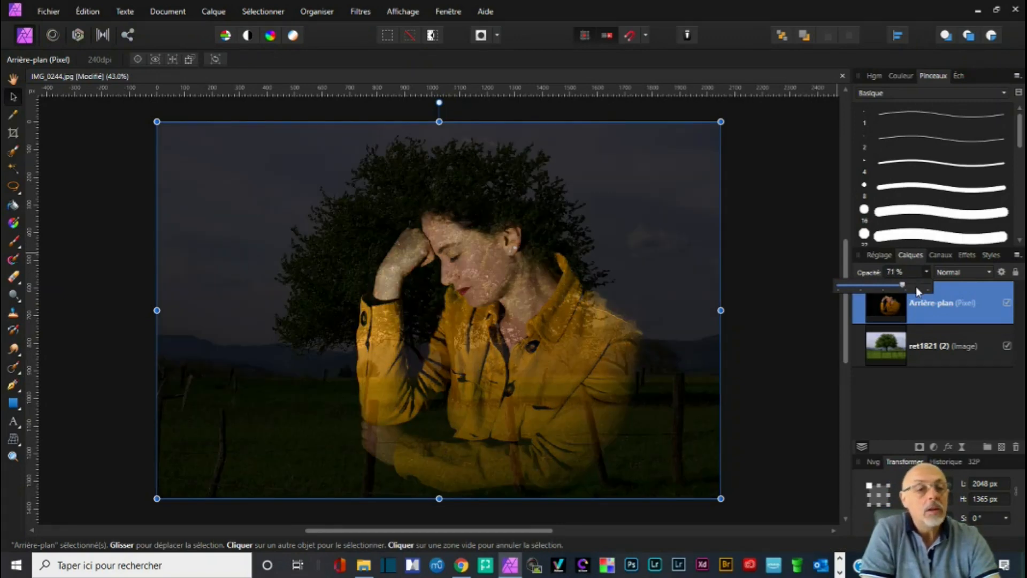
{"action": "mouse_move", "coordinate": [722, 502]}
{"action": "left_mouse_down"}
{"action": "mouse_move", "coordinate": [740, 507]}
{"action": "mouse_move", "coordinate": [731, 491]}
{"action": "left_mouse_up"}
{"action": "key", "text": "ctrl+z"}
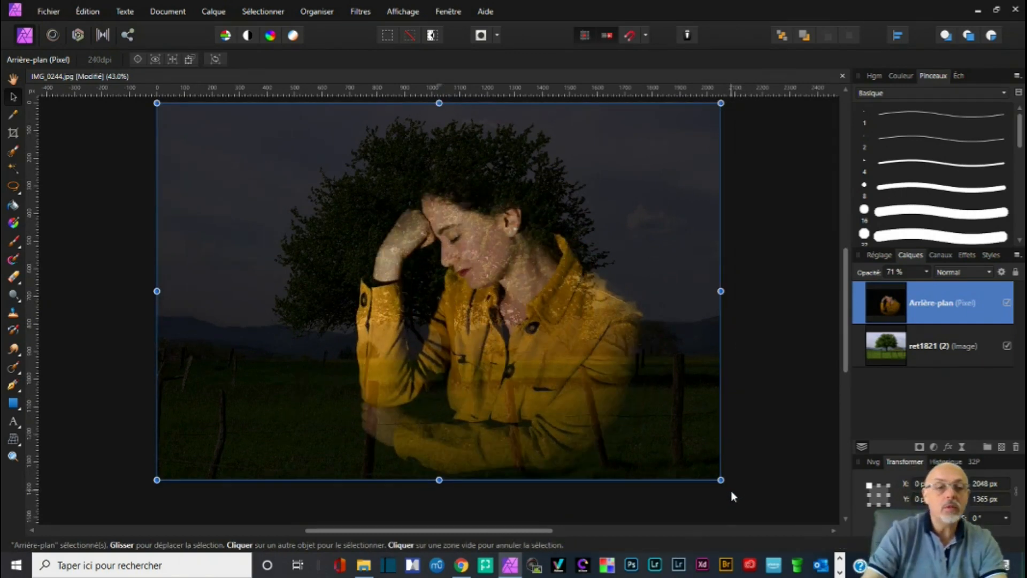
Step: Enlarge the ret1821 (2) tree image to about 2559 × 1706 px and shift it so the foliage surrounds the woman's head
{"action": "left_click", "coordinate": [903, 353]}
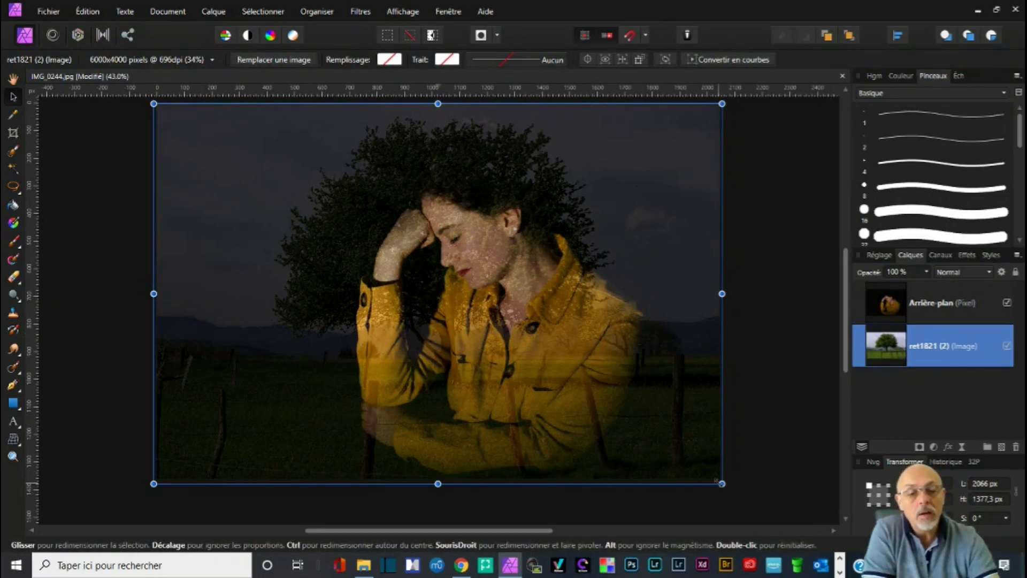
{"action": "left_click_drag", "start_coordinate": [721, 483], "coordinate": [816, 483]}
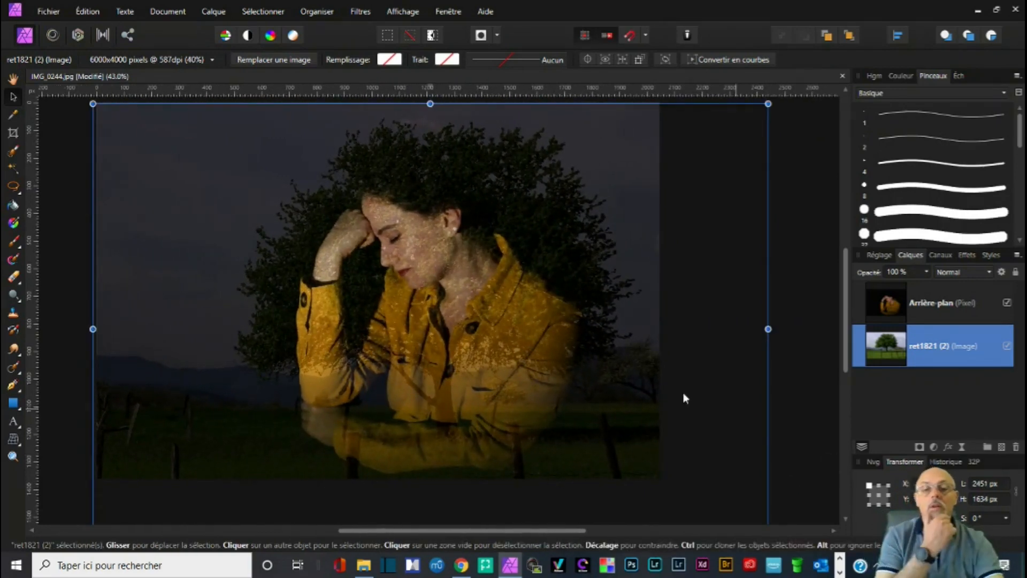
{"action": "left_click_drag", "start_coordinate": [602, 243], "coordinate": [598, 238]}
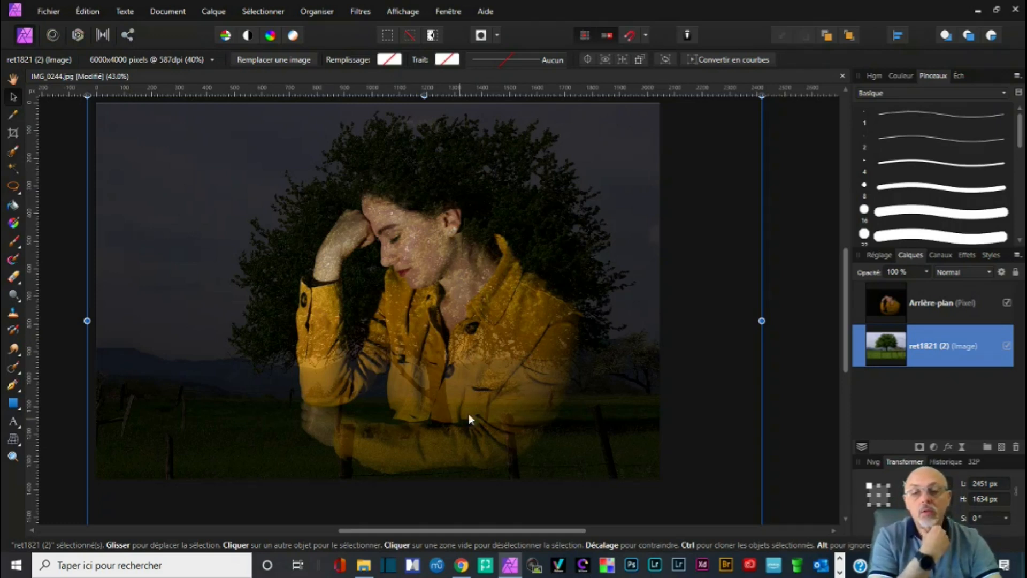
{"action": "left_click_drag", "start_coordinate": [443, 329], "coordinate": [437, 341]}
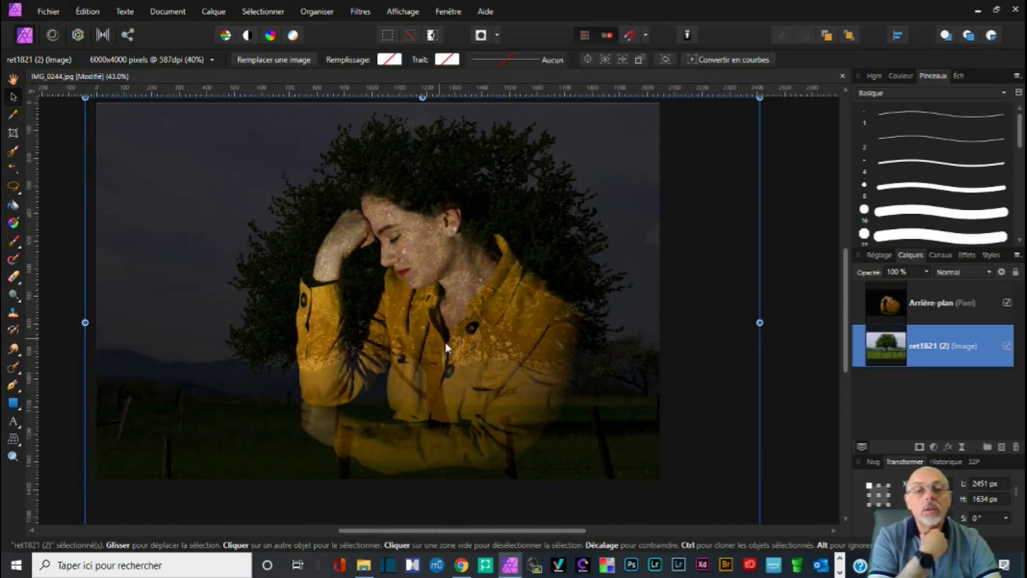
{"action": "scroll", "coordinate": [573, 403], "scroll_direction": "down", "scroll_amount": 1}
{"action": "scroll", "coordinate": [573, 403], "scroll_direction": "down", "scroll_amount": 2}
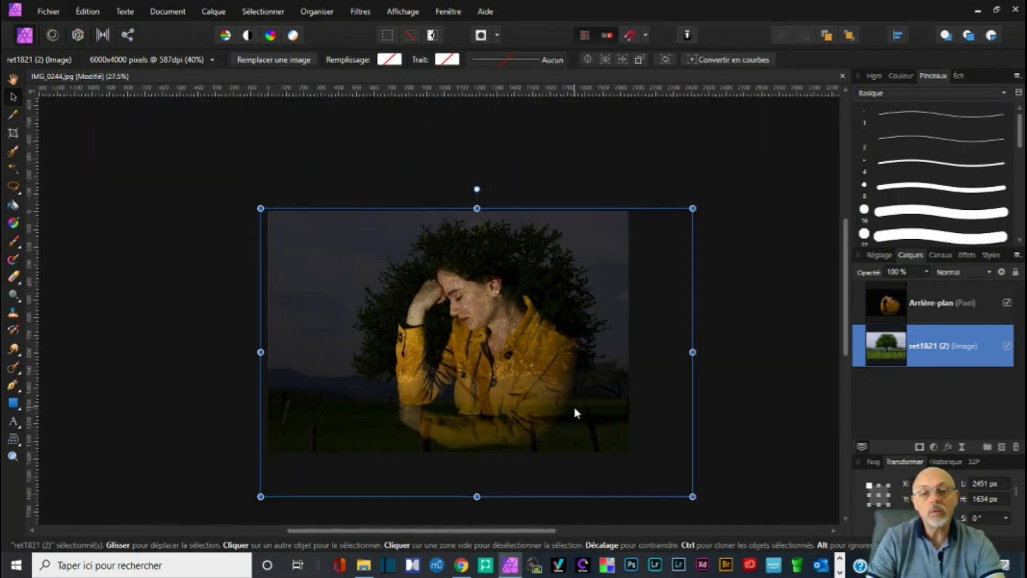
{"action": "left_click_drag", "start_coordinate": [669, 480], "coordinate": [685, 488]}
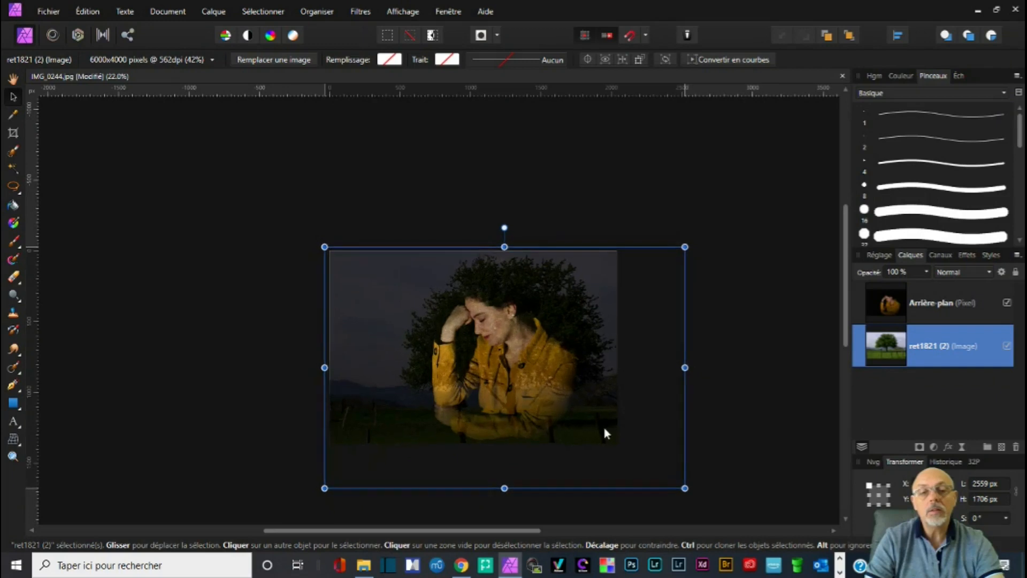
{"action": "left_click", "coordinate": [766, 445]}
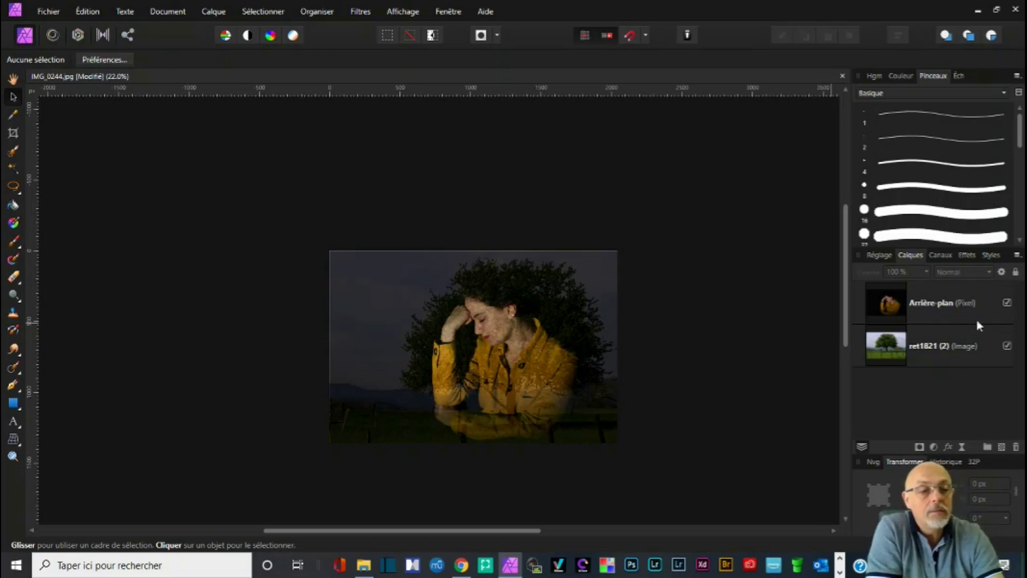
Step: Add a mask to the Arrière-plan portrait layer and expand the layer to show the mask beneath it
{"action": "left_click", "coordinate": [890, 307]}
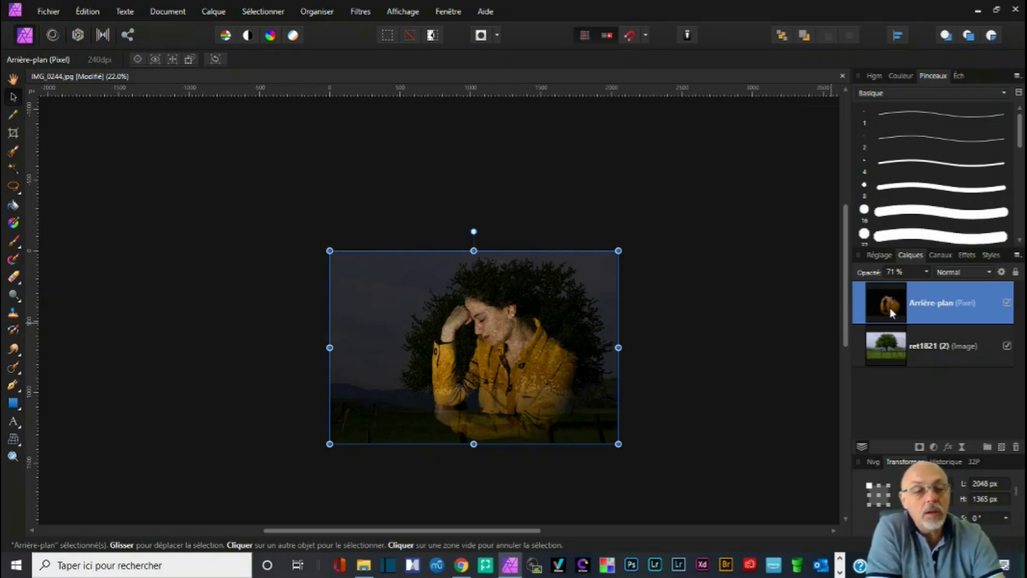
{"action": "left_click", "coordinate": [919, 447]}
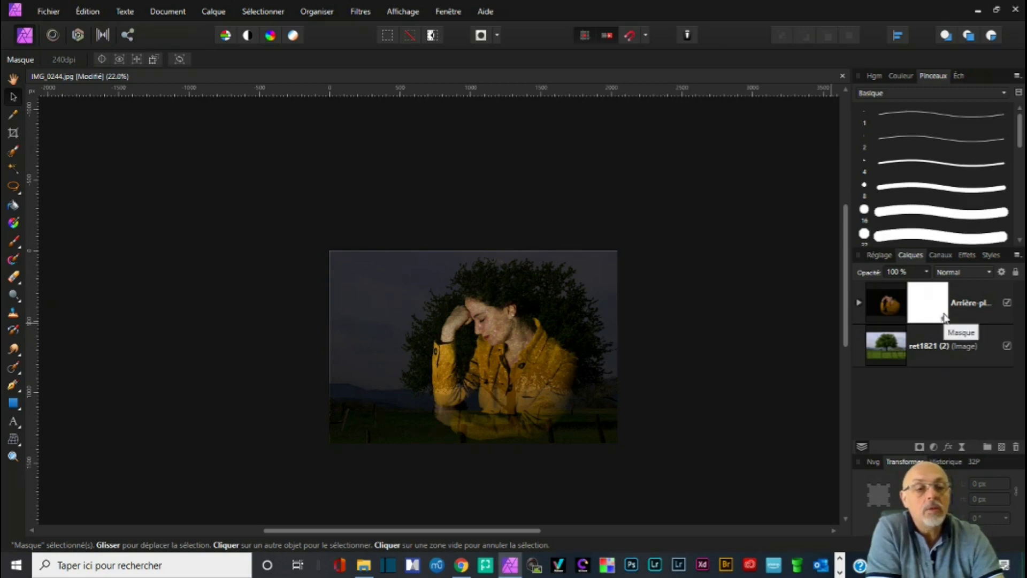
{"action": "left_click", "coordinate": [860, 303]}
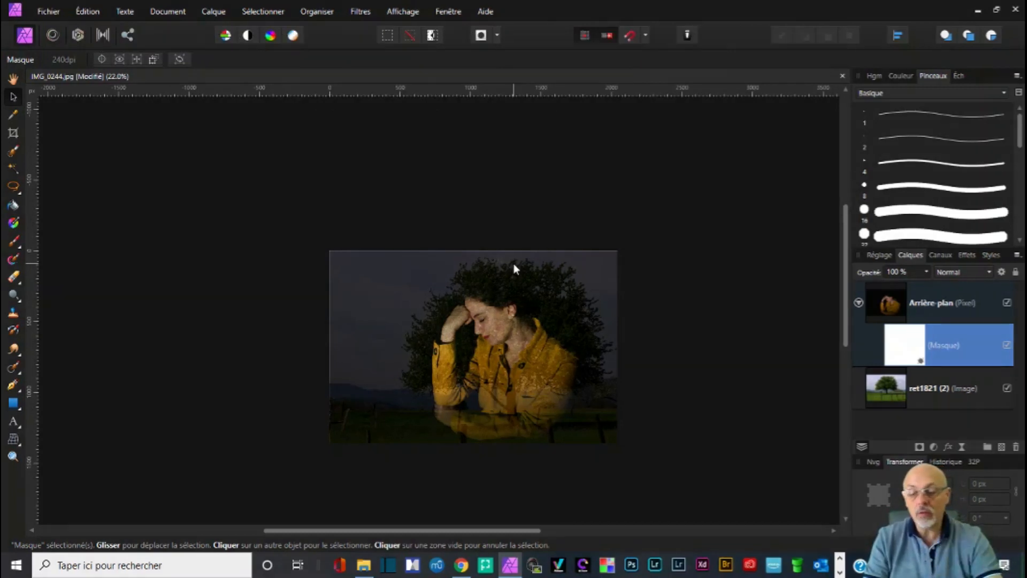
{"action": "scroll", "coordinate": [513, 263], "scroll_direction": "up", "scroll_amount": 3}
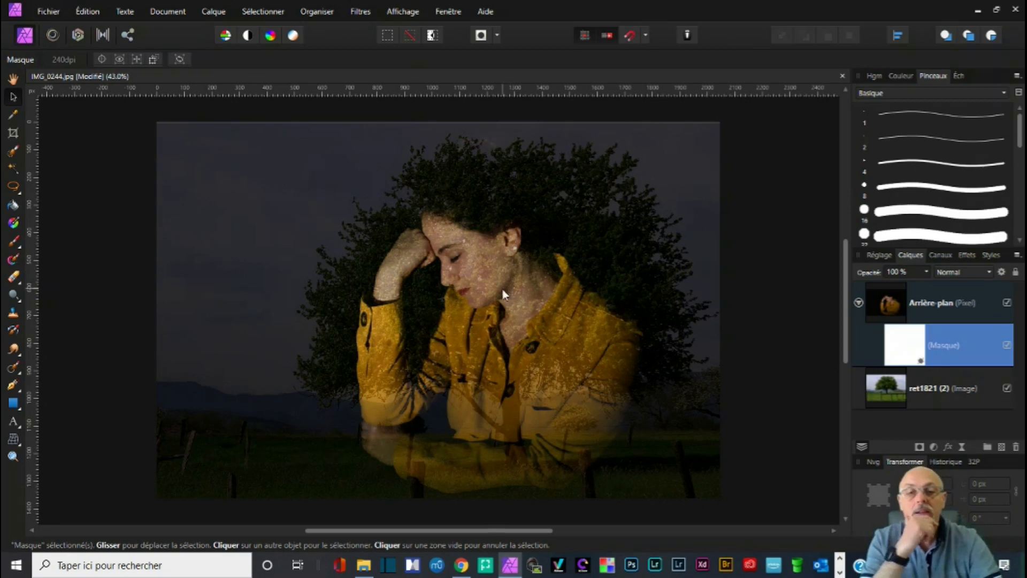
Step: Choose the soft round 512 px brush from the Basique set for the Paint Brush and raise its flow to 100 %
{"action": "left_click", "coordinate": [15, 243]}
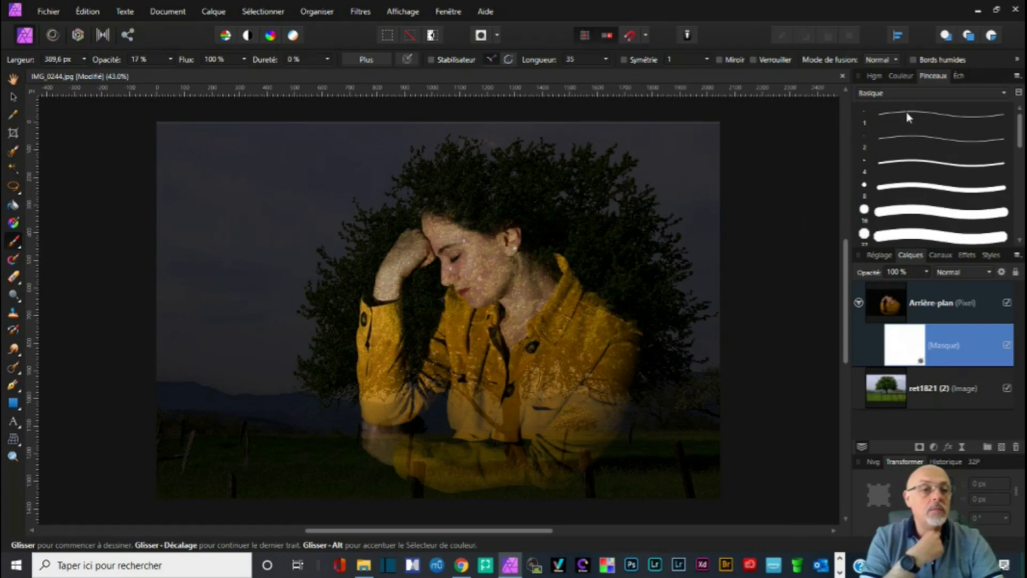
{"action": "scroll", "coordinate": [931, 203], "scroll_direction": "down", "scroll_amount": 10}
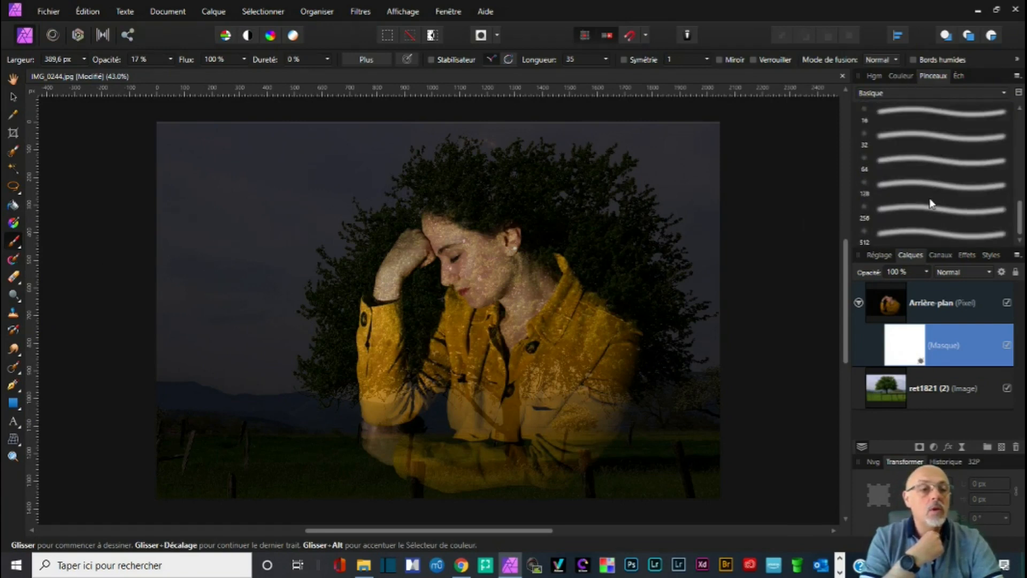
{"action": "left_click", "coordinate": [893, 236]}
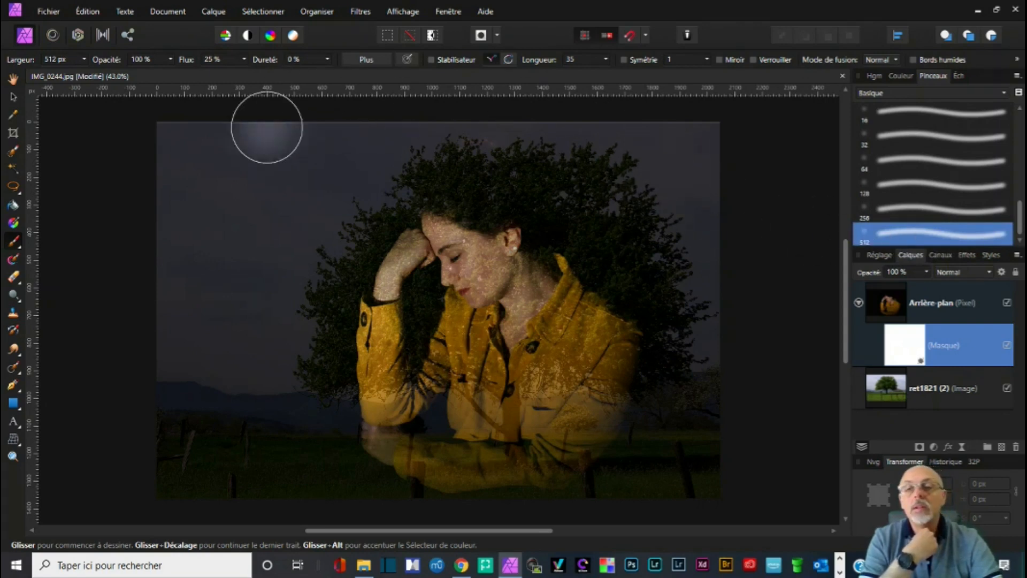
{"action": "left_click", "coordinate": [244, 60]}
{"action": "left_click_drag", "start_coordinate": [246, 75], "coordinate": [345, 82]}
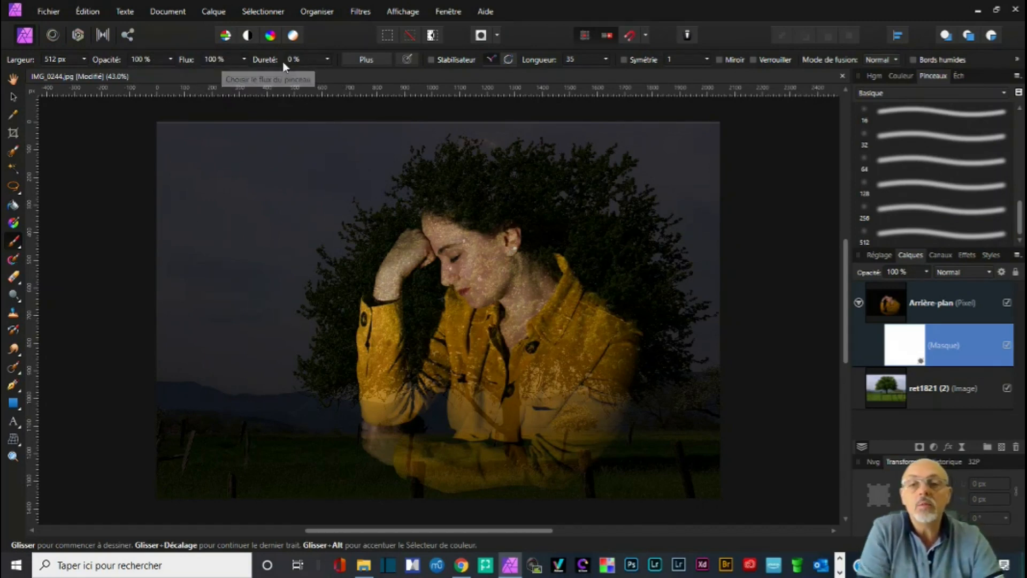
{"action": "left_click", "coordinate": [469, 263]}
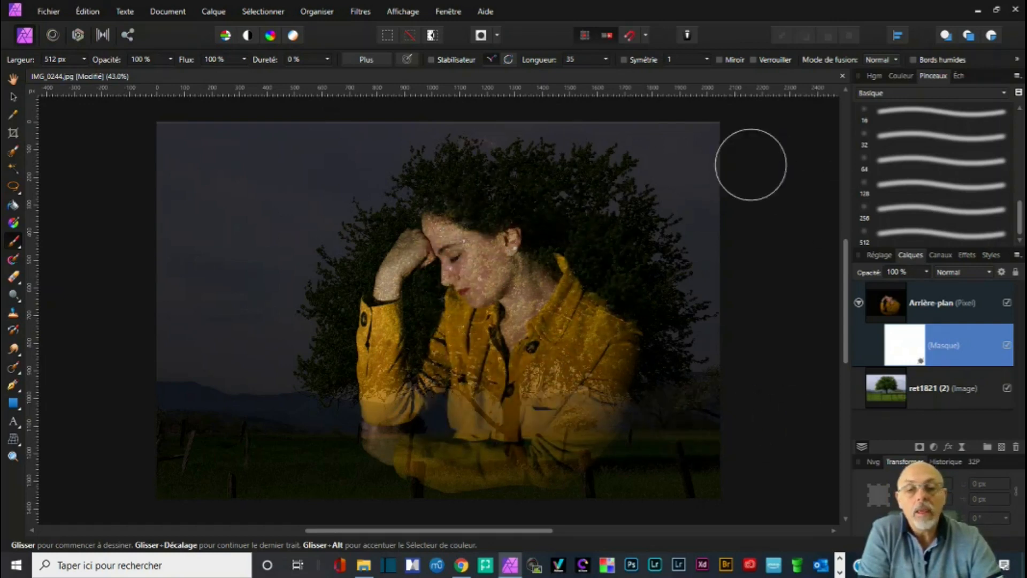
Step: Set the opacity of the Arrière-plan portrait layer to 100 %
{"action": "left_click", "coordinate": [947, 308]}
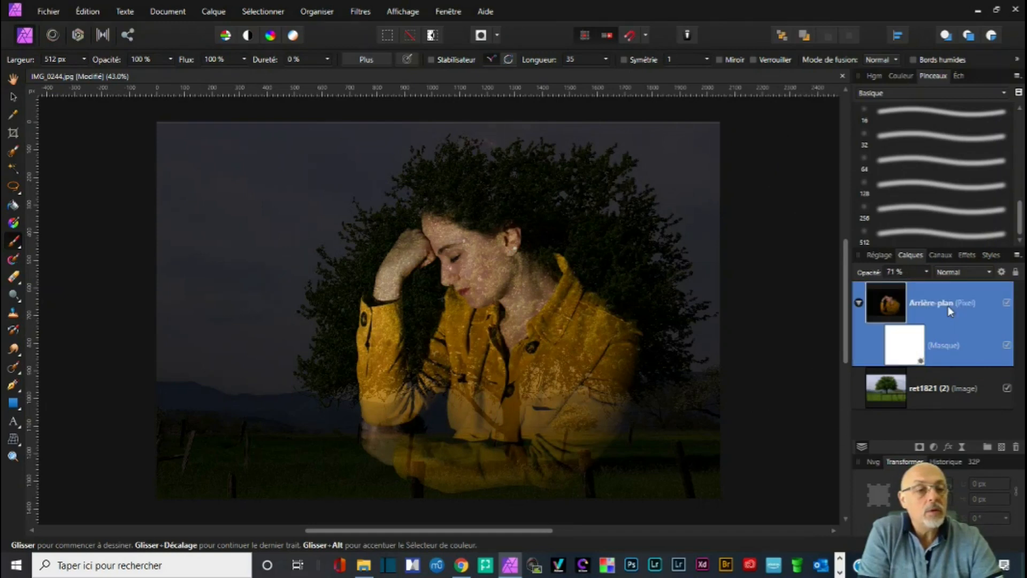
{"action": "left_click", "coordinate": [927, 272]}
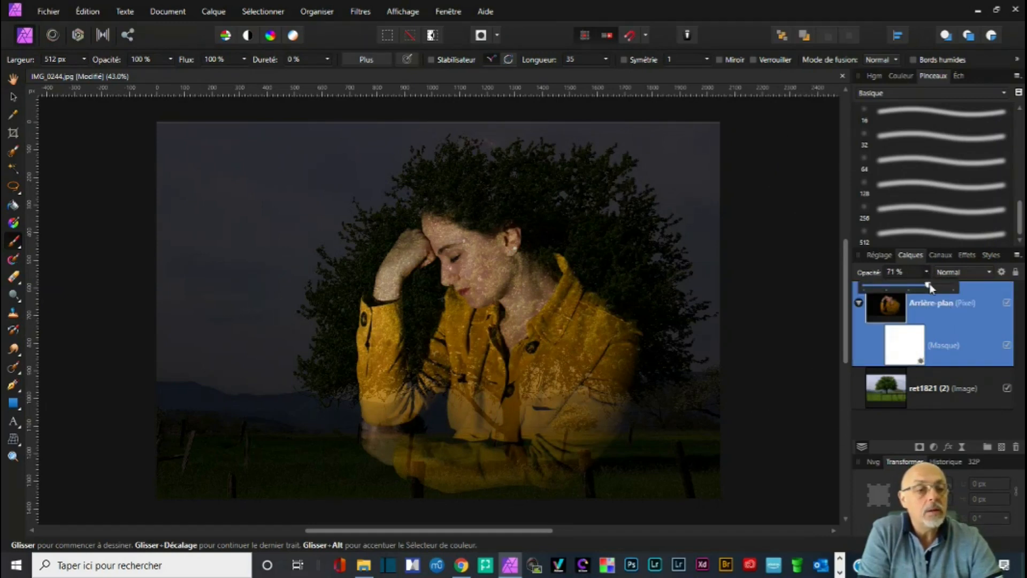
{"action": "left_click_drag", "start_coordinate": [929, 288], "coordinate": [951, 285]}
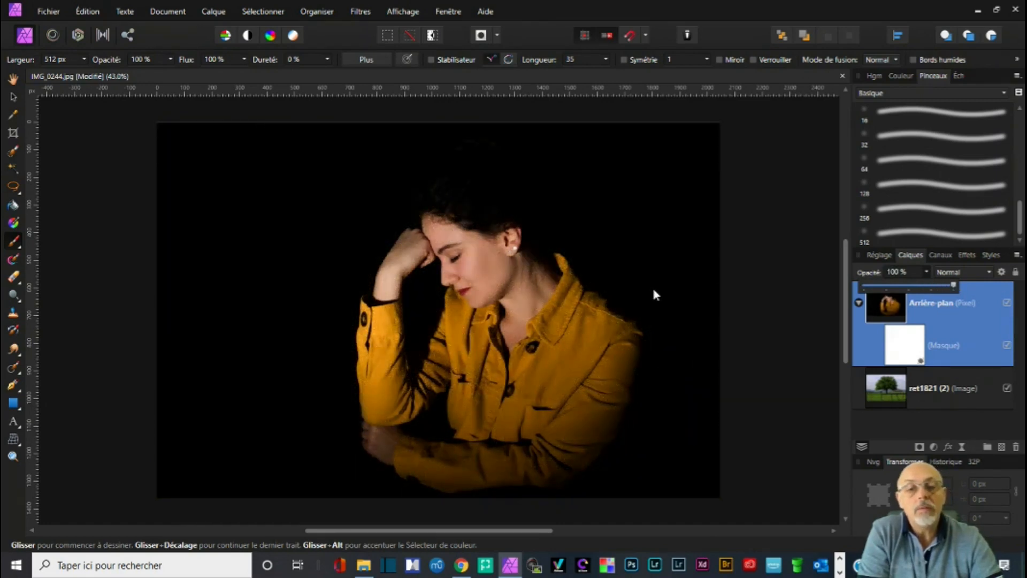
{"action": "left_click", "coordinate": [735, 329]}
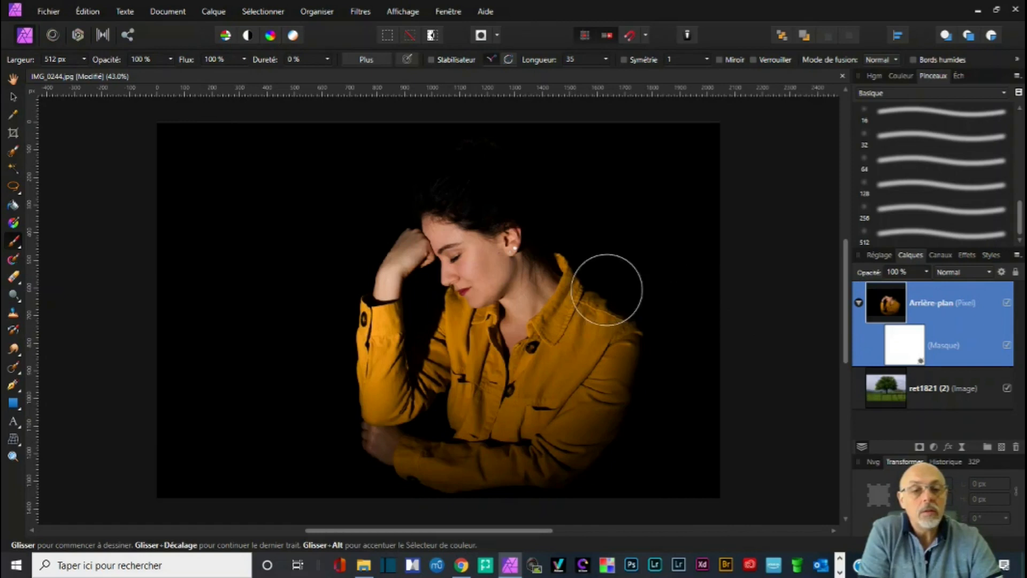
{"action": "left_click_drag", "start_coordinate": [440, 226], "coordinate": [492, 270]}
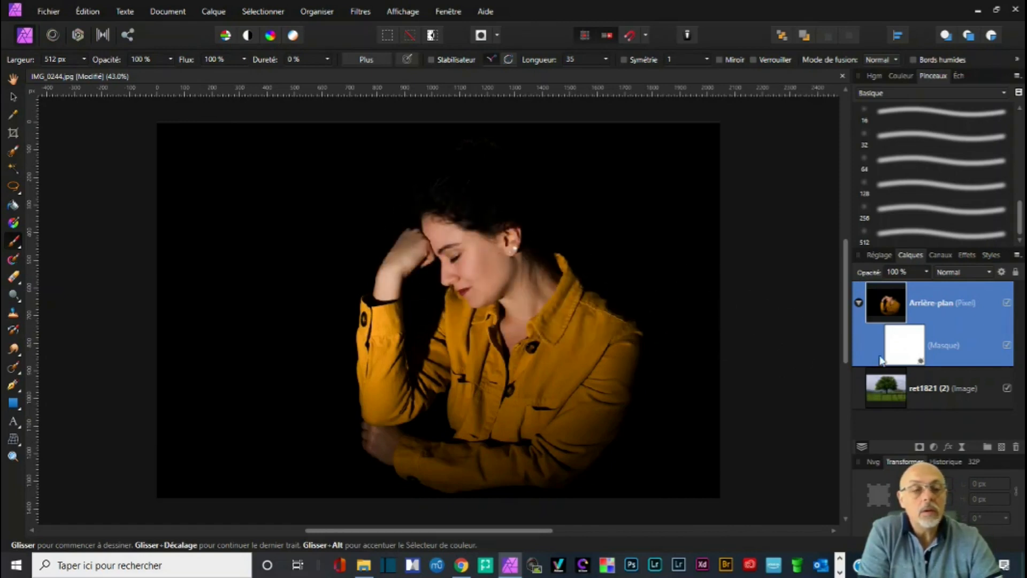
Step: Display the Arrière-plan layer's mask on its own, return to the normal view and reselect the mask
{"action": "left_click", "coordinate": [908, 356]}
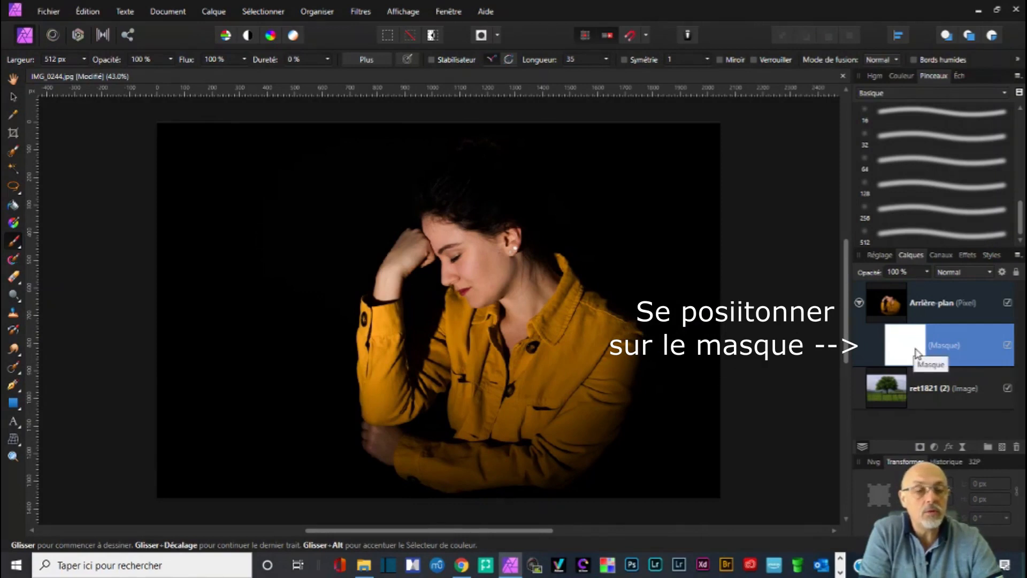
{"action": "left_click", "coordinate": [455, 211]}
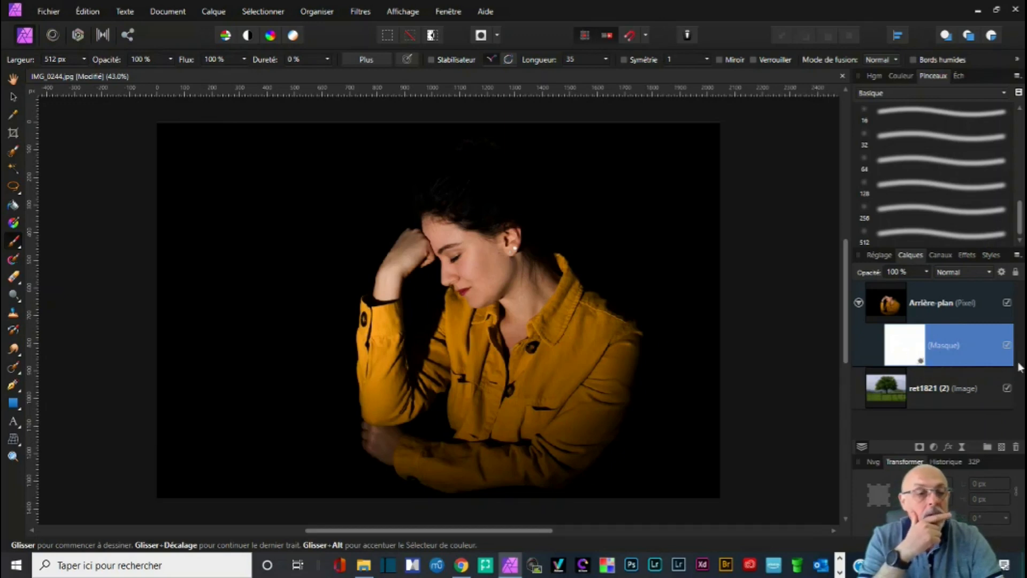
{"action": "left_click", "coordinate": [905, 350], "text": "alt"}
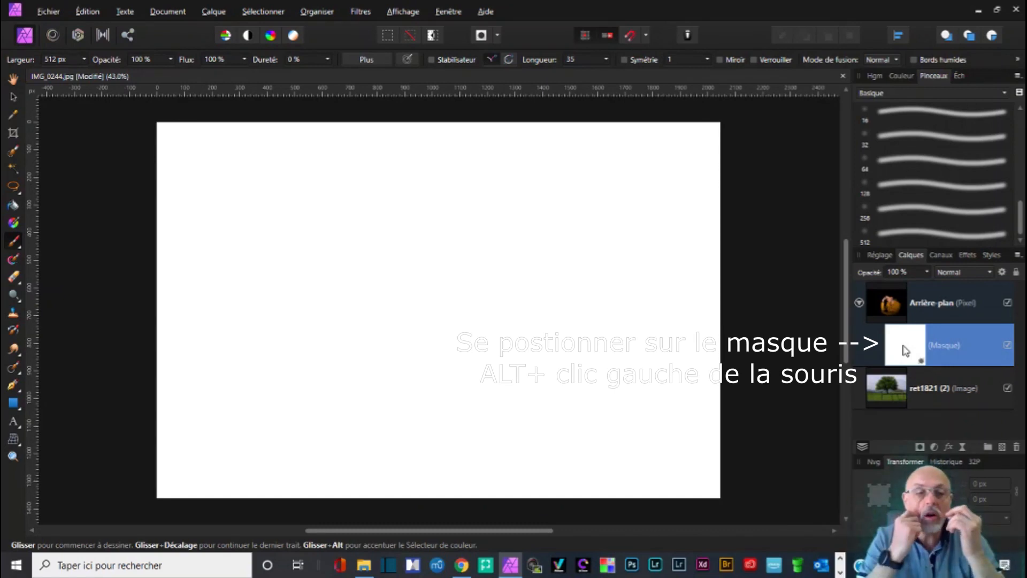
{"action": "left_click", "coordinate": [900, 310]}
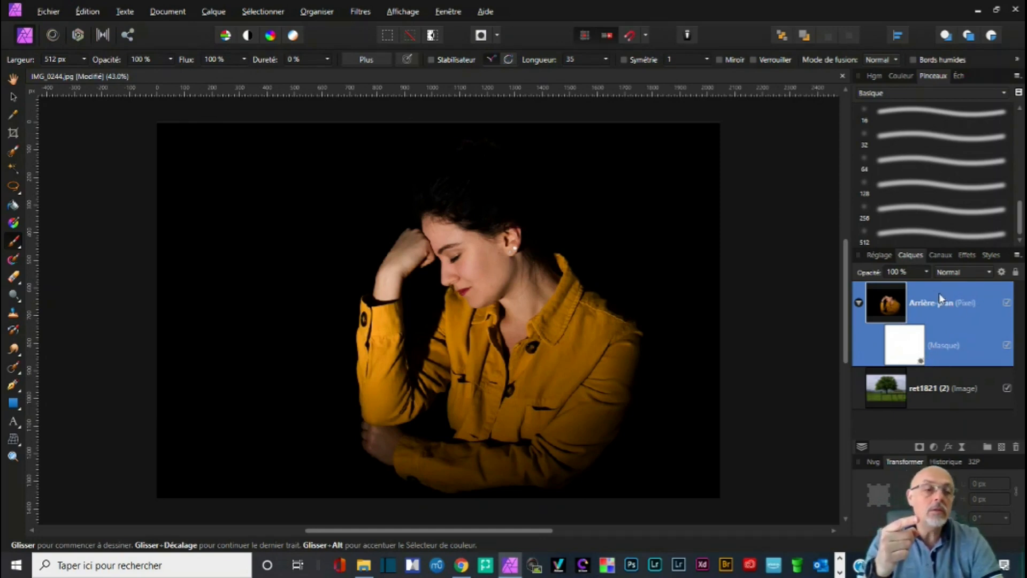
{"action": "left_click", "coordinate": [916, 354]}
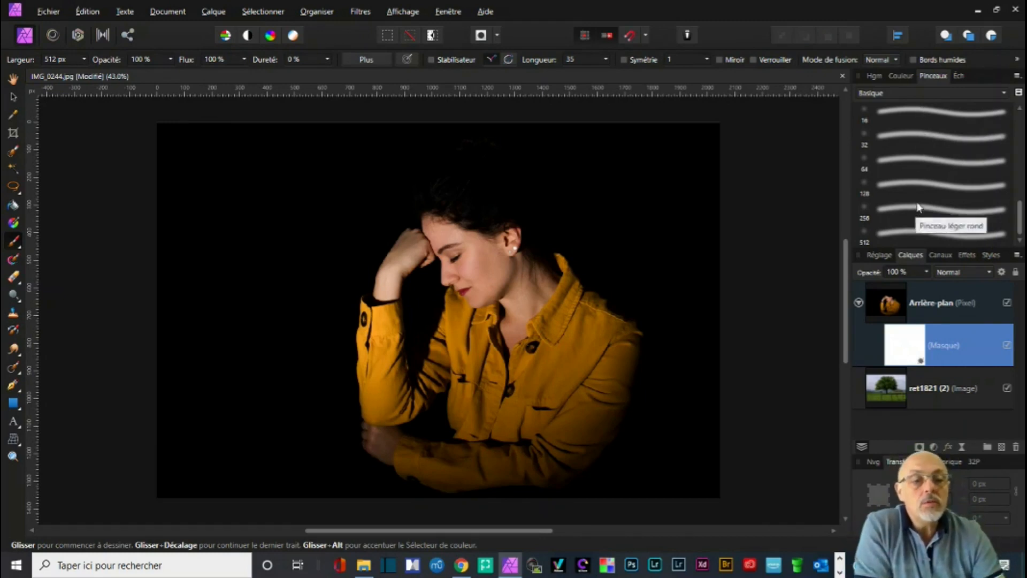
Step: Compare the black and white brush colour swatches, leaving black as the active colour
{"action": "left_click", "coordinate": [901, 77]}
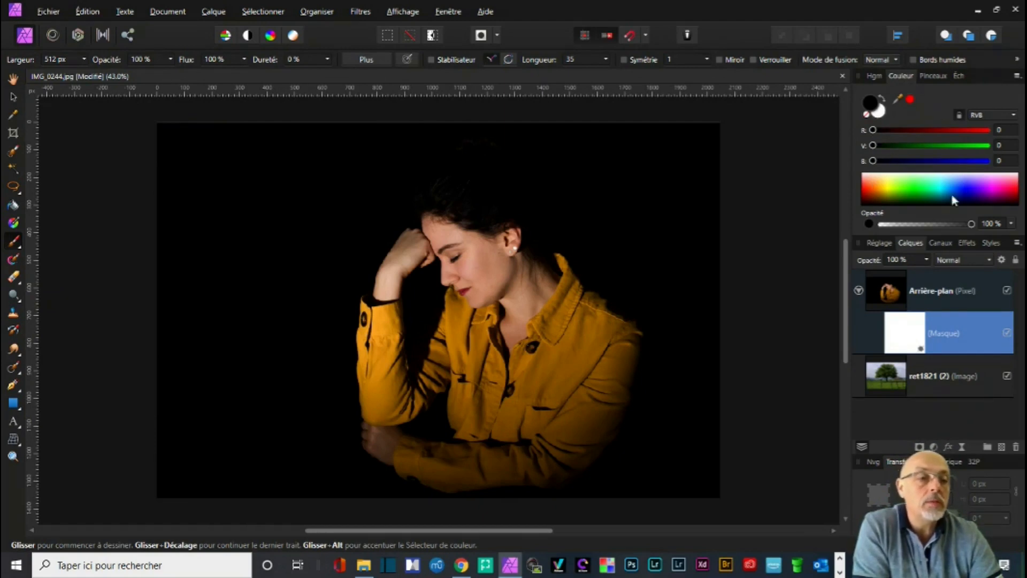
{"action": "left_click", "coordinate": [879, 113]}
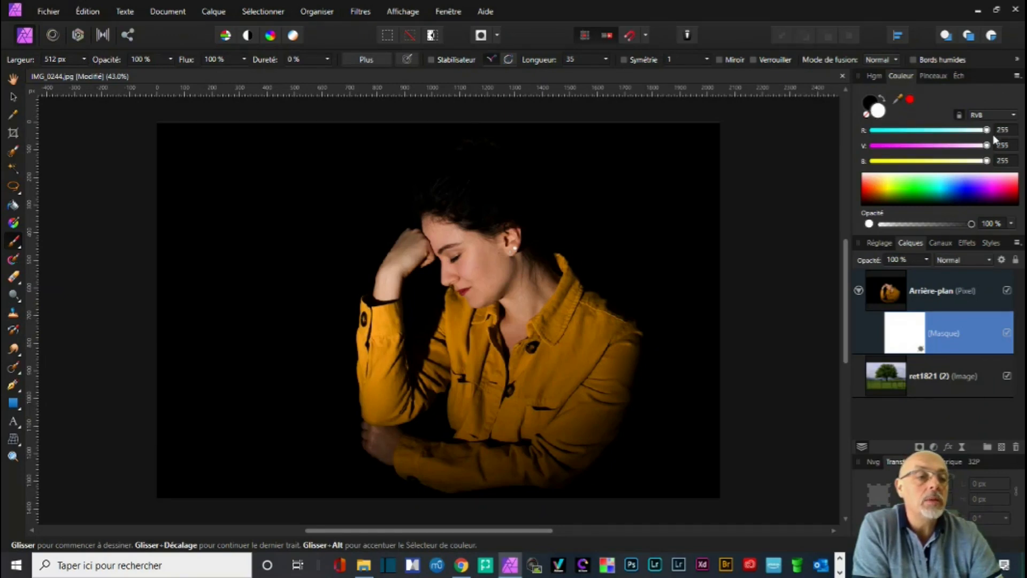
{"action": "left_click", "coordinate": [874, 107]}
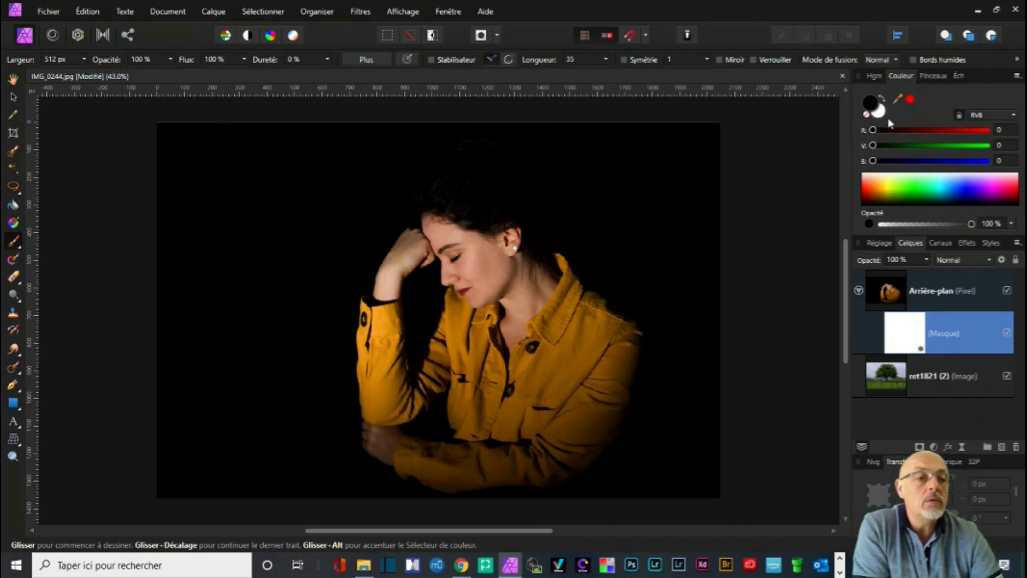
{"action": "left_click", "coordinate": [879, 112]}
{"action": "left_click", "coordinate": [872, 106]}
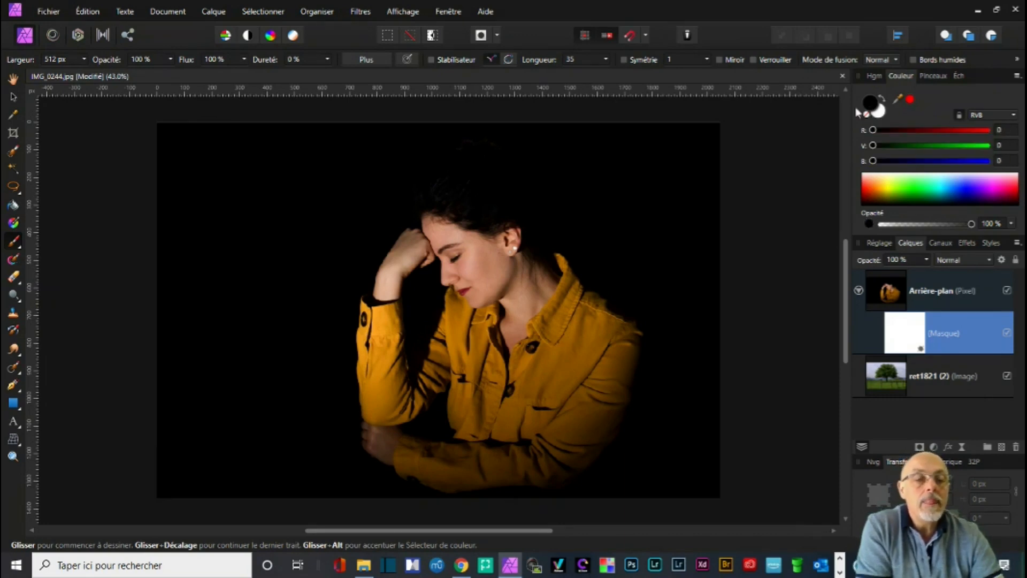
Step: Alternate the brush colour between black and white over the woman's face to compare their effect on the mask
{"action": "mouse_move", "coordinate": [454, 265]}
{"action": "left_mouse_down"}
{"action": "mouse_move", "coordinate": [471, 245]}
{"action": "mouse_move", "coordinate": [455, 261]}
{"action": "mouse_move", "coordinate": [448, 221]}
{"action": "mouse_move", "coordinate": [466, 259]}
{"action": "left_mouse_up"}
{"action": "key", "text": "x"}
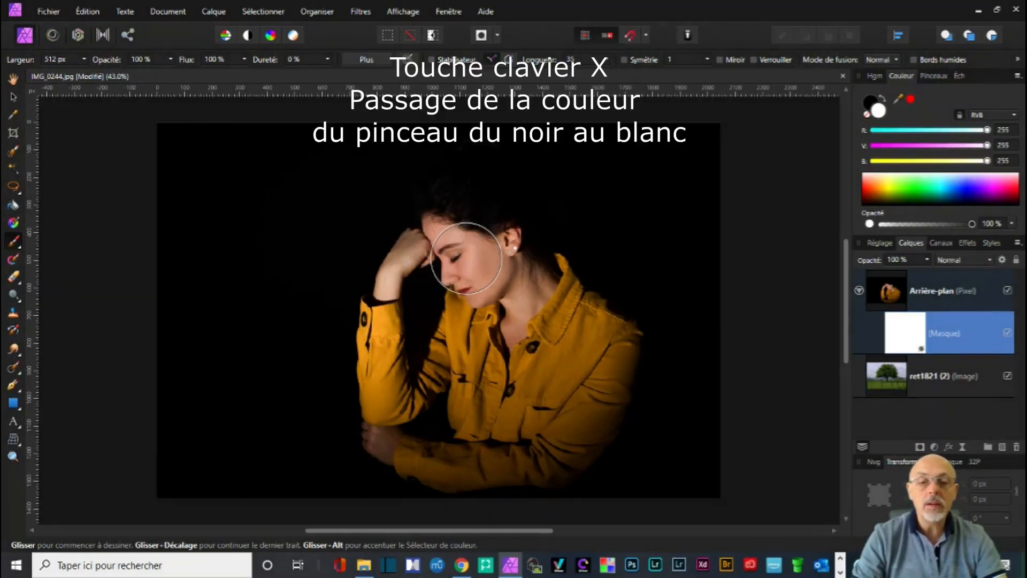
{"action": "key", "text": "x"}
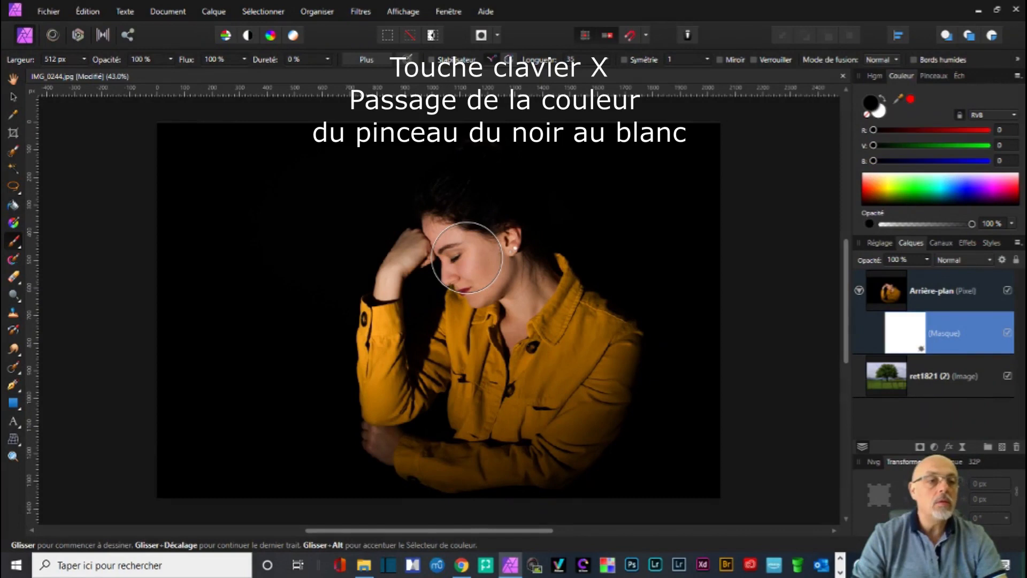
{"action": "left_click", "coordinate": [466, 258]}
{"action": "key", "text": "x"}
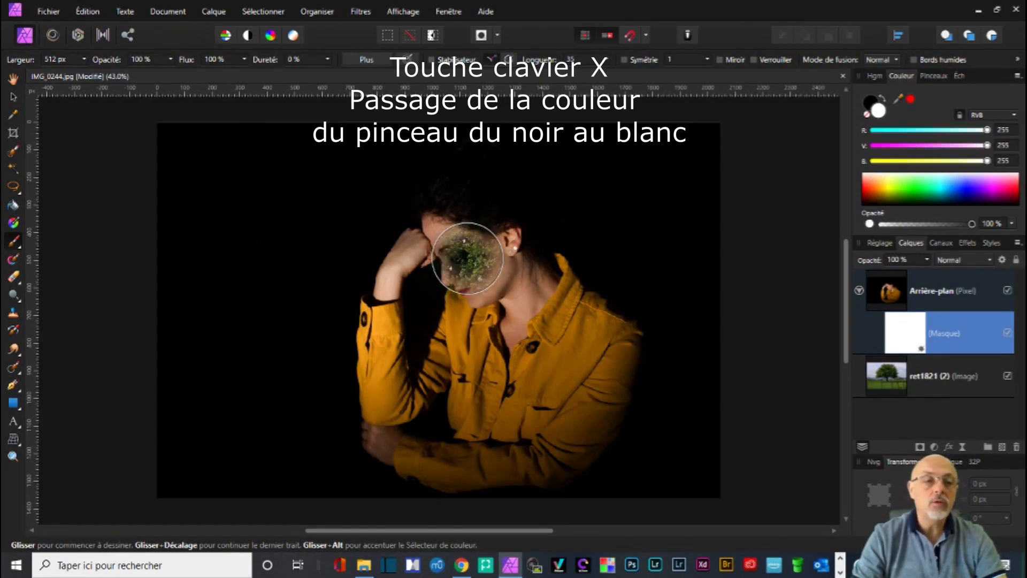
{"action": "left_click", "coordinate": [466, 257]}
{"action": "key", "text": "x"}
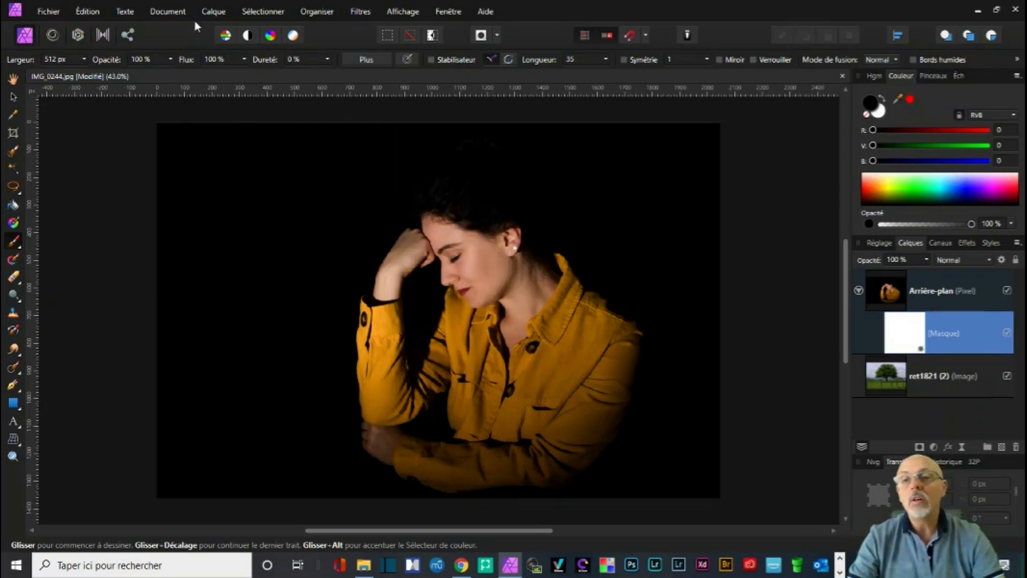
{"action": "left_click", "coordinate": [204, 9]}
{"action": "mouse_move", "coordinate": [271, 140]}
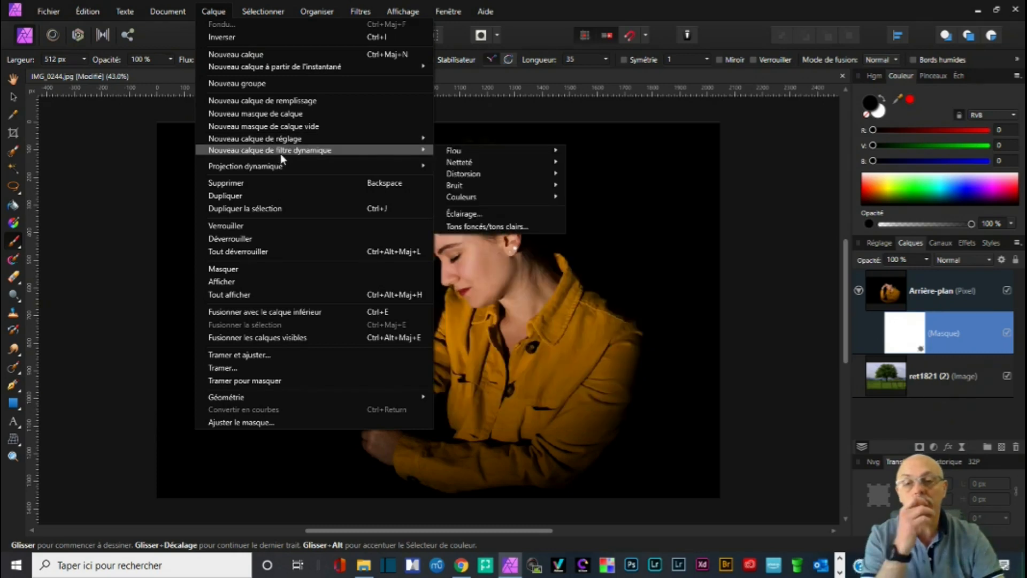
{"action": "left_click", "coordinate": [796, 251]}
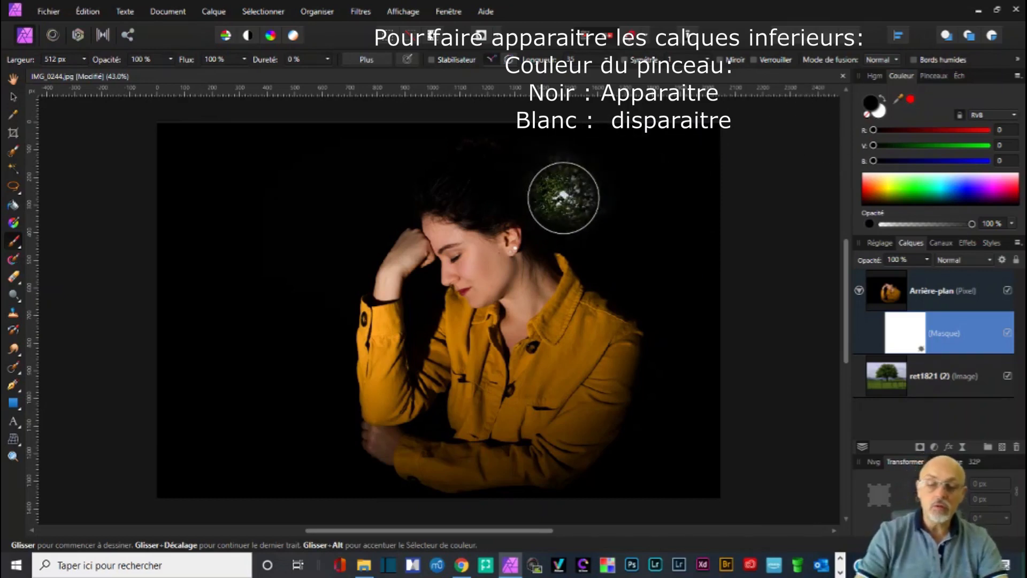
Step: Paint black on the Arrière-plan mask around the woman's head and over her shoulder to reveal the tree
{"action": "key", "text": "x"}
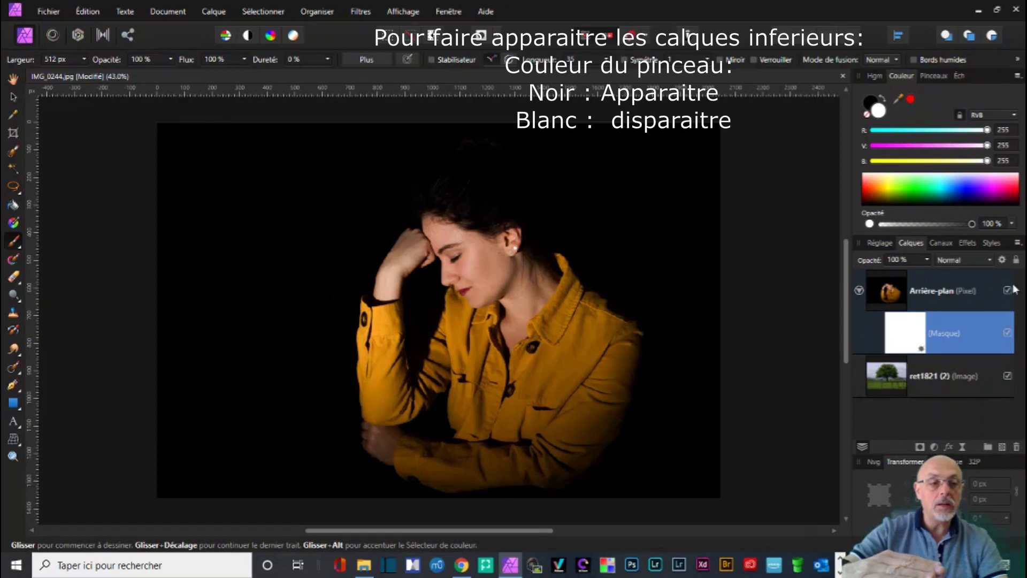
{"action": "left_click", "coordinate": [910, 343]}
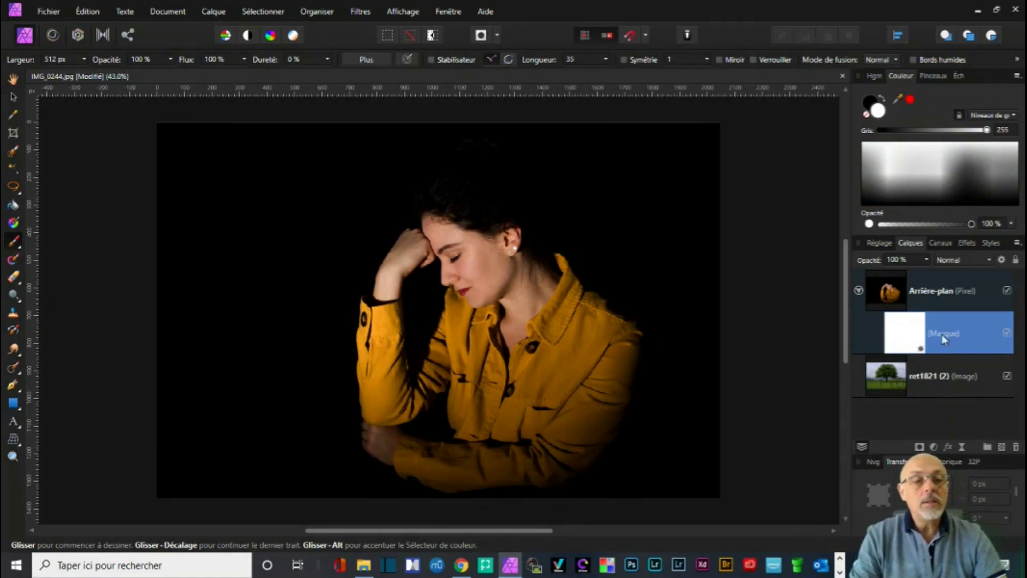
{"action": "mouse_move", "coordinate": [593, 219]}
{"action": "left_mouse_down"}
{"action": "mouse_move", "coordinate": [467, 188]}
{"action": "mouse_move", "coordinate": [404, 229]}
{"action": "mouse_move", "coordinate": [401, 299]}
{"action": "mouse_move", "coordinate": [397, 251]}
{"action": "mouse_move", "coordinate": [367, 271]}
{"action": "mouse_move", "coordinate": [355, 300]}
{"action": "mouse_move", "coordinate": [344, 287]}
{"action": "mouse_move", "coordinate": [374, 212]}
{"action": "mouse_move", "coordinate": [447, 165]}
{"action": "mouse_move", "coordinate": [514, 175]}
{"action": "mouse_move", "coordinate": [587, 252]}
{"action": "mouse_move", "coordinate": [562, 183]}
{"action": "mouse_move", "coordinate": [527, 167]}
{"action": "mouse_move", "coordinate": [608, 188]}
{"action": "mouse_move", "coordinate": [641, 230]}
{"action": "mouse_move", "coordinate": [653, 348]}
{"action": "mouse_move", "coordinate": [642, 363]}
{"action": "mouse_move", "coordinate": [589, 335]}
{"action": "mouse_move", "coordinate": [560, 342]}
{"action": "mouse_move", "coordinate": [518, 406]}
{"action": "mouse_move", "coordinate": [501, 377]}
{"action": "mouse_move", "coordinate": [573, 286]}
{"action": "mouse_move", "coordinate": [577, 262]}
{"action": "mouse_move", "coordinate": [541, 213]}
{"action": "mouse_move", "coordinate": [506, 195]}
{"action": "mouse_move", "coordinate": [412, 171]}
{"action": "mouse_move", "coordinate": [337, 222]}
{"action": "mouse_move", "coordinate": [417, 369]}
{"action": "mouse_move", "coordinate": [495, 377]}
{"action": "mouse_move", "coordinate": [497, 401]}
{"action": "mouse_move", "coordinate": [488, 395]}
{"action": "mouse_move", "coordinate": [581, 367]}
{"action": "mouse_move", "coordinate": [548, 307]}
{"action": "mouse_move", "coordinate": [423, 318]}
{"action": "mouse_move", "coordinate": [423, 280]}
{"action": "mouse_move", "coordinate": [425, 329]}
{"action": "mouse_move", "coordinate": [416, 325]}
{"action": "mouse_move", "coordinate": [412, 271]}
{"action": "mouse_move", "coordinate": [409, 294]}
{"action": "mouse_move", "coordinate": [425, 303]}
{"action": "mouse_move", "coordinate": [427, 338]}
{"action": "mouse_move", "coordinate": [420, 275]}
{"action": "mouse_move", "coordinate": [424, 294]}
{"action": "mouse_move", "coordinate": [442, 281]}
{"action": "left_mouse_up"}
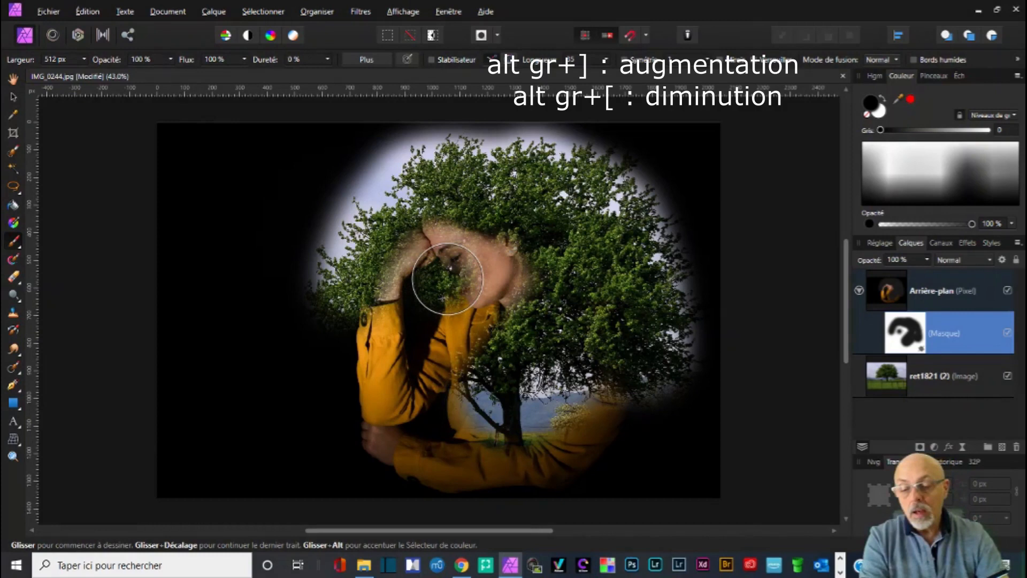
Step: Reduce the brush width to 227.2 px
{"action": "left_click", "coordinate": [447, 278]}
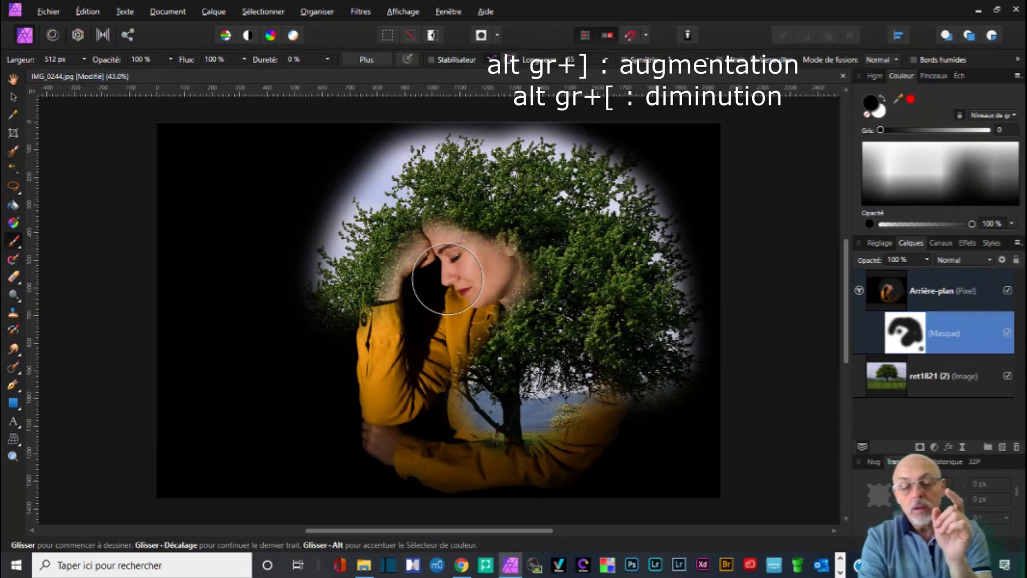
{"action": "key", "text": "bracketleft"}
{"action": "key", "text": "bracketleft"}
{"action": "key", "text": "bracketleft"}
{"action": "key", "text": "bracketleft"}
{"action": "key", "text": "bracketleft"}
{"action": "key", "text": "bracketleft"}
{"action": "key", "text": "bracketleft"}
{"action": "key", "text": "bracketleft"}
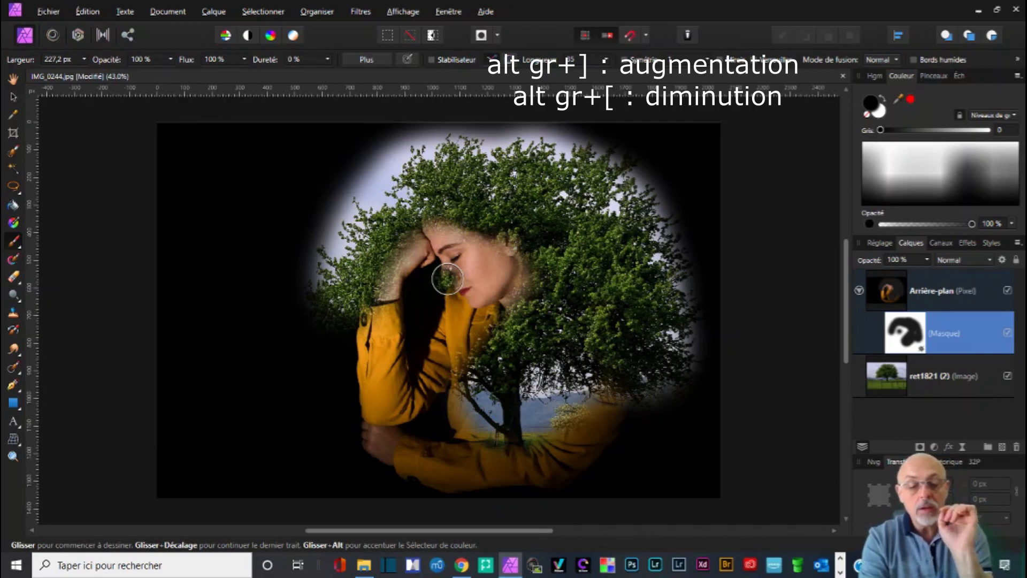
Step: Enlarge the brush width to 919.1 px
{"action": "key", "text": "ctrl+alt+bracketright"}
{"action": "key", "text": "ctrl+alt+bracketright"}
{"action": "key", "text": "ctrl+alt+bracketright"}
{"action": "key", "text": "ctrl+alt+bracketright"}
{"action": "key", "text": "ctrl+alt+bracketright"}
{"action": "left_click_drag", "start_coordinate": [447, 279], "coordinate": [447, 278]}
{"action": "key", "text": "ctrl+alt+bracketright"}
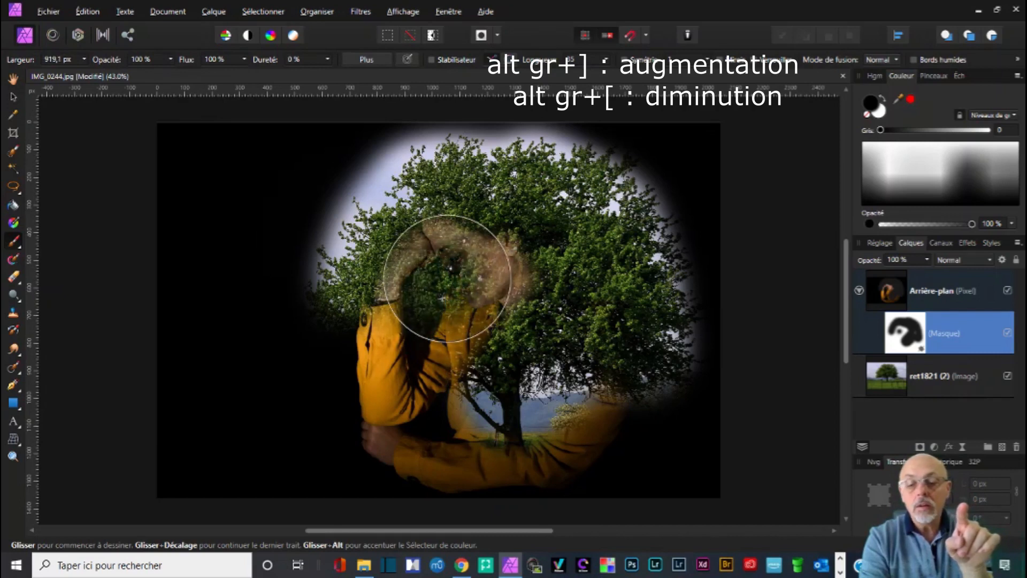
Step: Reduce the brush width to 250.4 px and paint black on the mask between the raised arm and the face to reveal foliage
{"action": "key", "text": "ctrl+alt+bracketleft"}
{"action": "key", "text": "ctrl+alt+bracketleft"}
{"action": "key", "text": "ctrl+alt+bracketleft"}
{"action": "key", "text": "ctrl+alt+bracketleft"}
{"action": "key", "text": "ctrl+alt+bracketleft"}
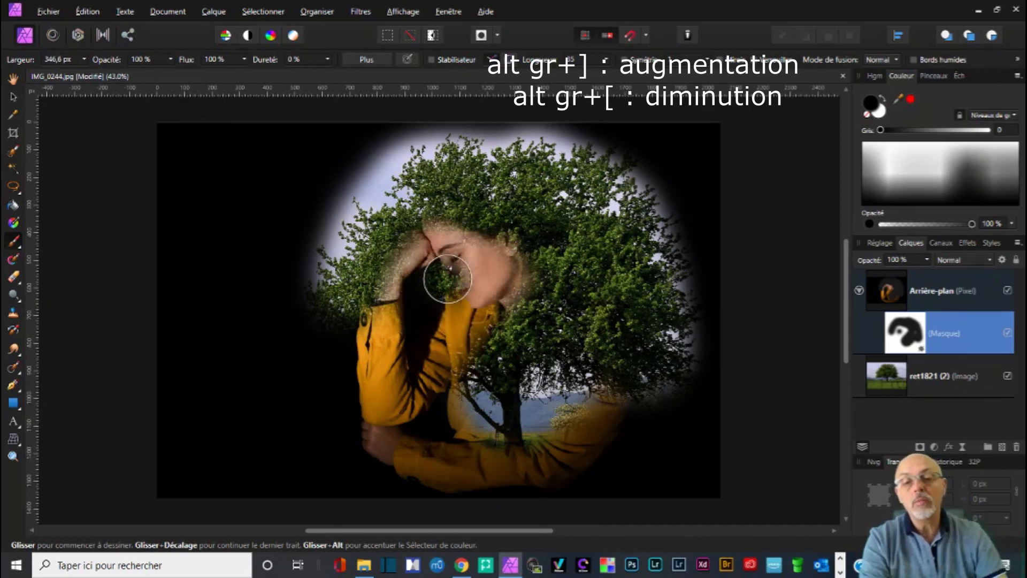
{"action": "key", "text": "ctrl+alt+bracketleft"}
{"action": "left_click_drag", "start_coordinate": [420, 286], "coordinate": [423, 357]}
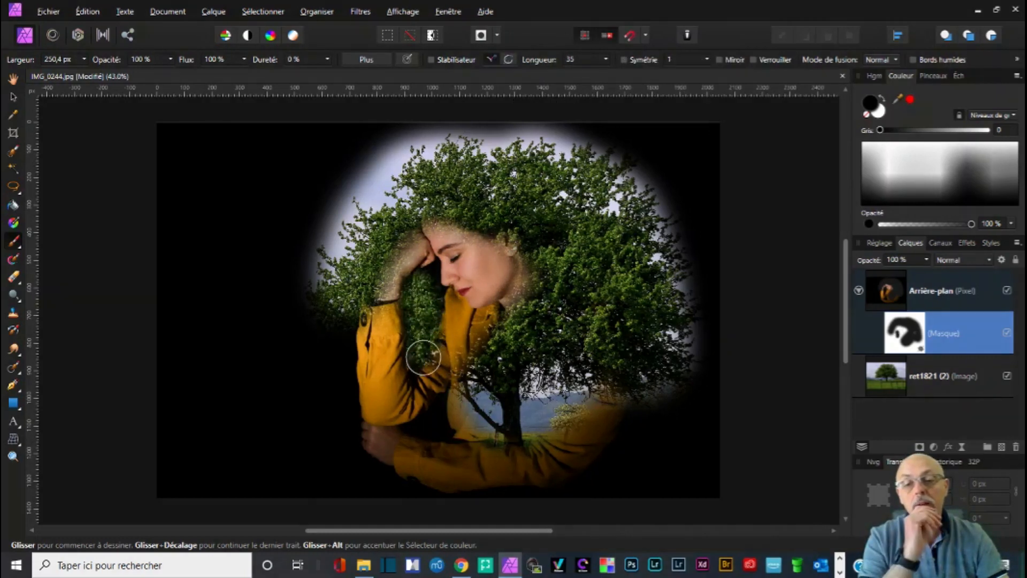
{"action": "key", "text": "ctrl+z"}
Step: Switch the brush to white at 8% opacity and paint on the mask along the left edge of the tree's halo
{"action": "key", "text": "x"}
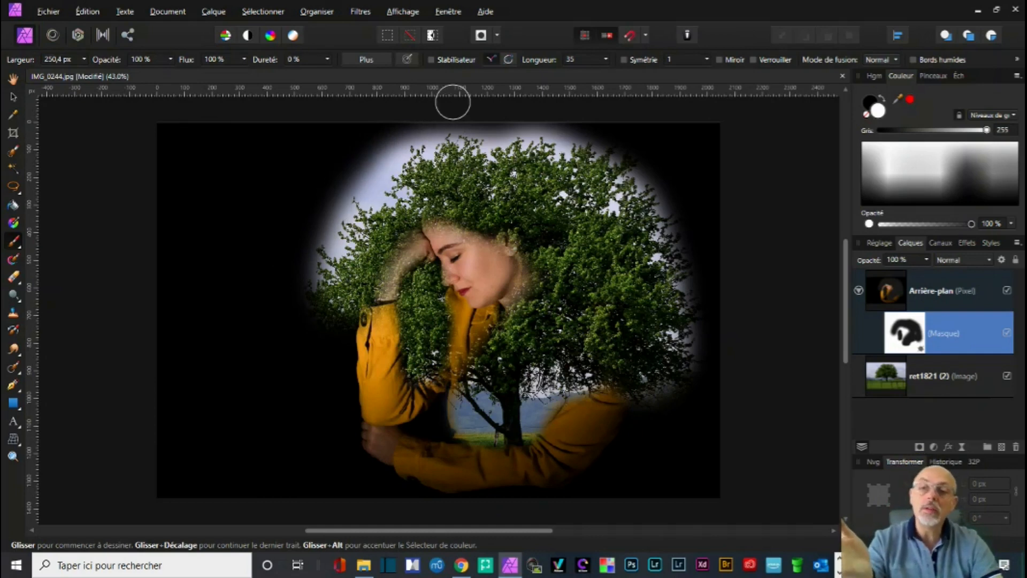
{"action": "left_click", "coordinate": [170, 59]}
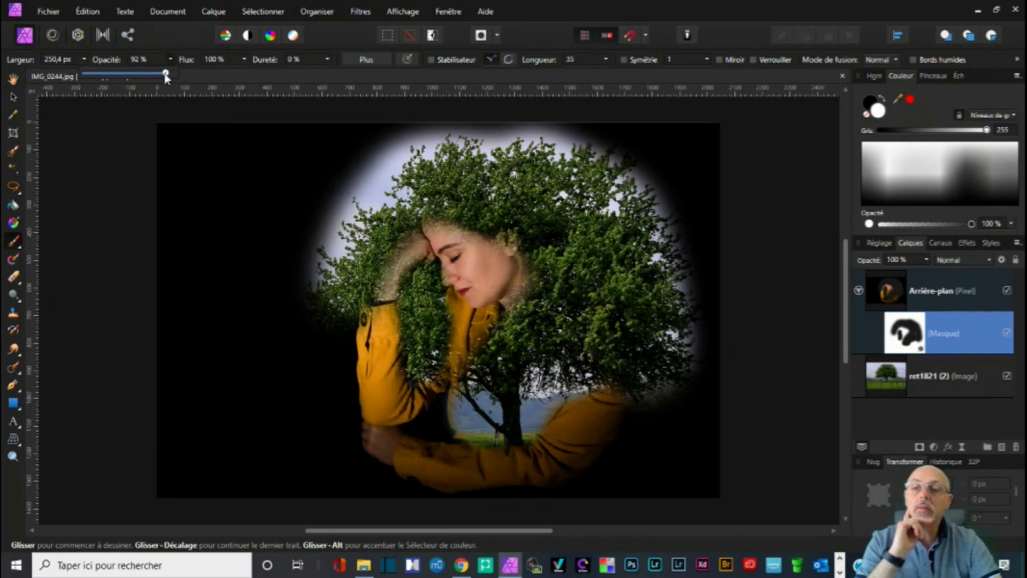
{"action": "left_click_drag", "start_coordinate": [108, 75], "coordinate": [91, 75]}
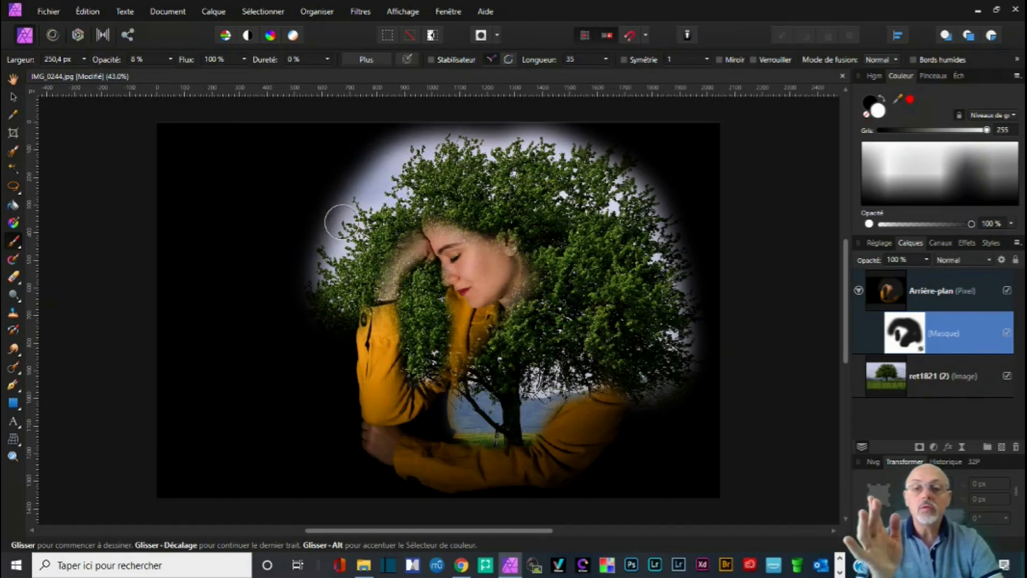
{"action": "mouse_move", "coordinate": [321, 258]}
{"action": "left_mouse_down"}
{"action": "mouse_move", "coordinate": [323, 224]}
{"action": "mouse_move", "coordinate": [264, 215]}
{"action": "left_mouse_up"}
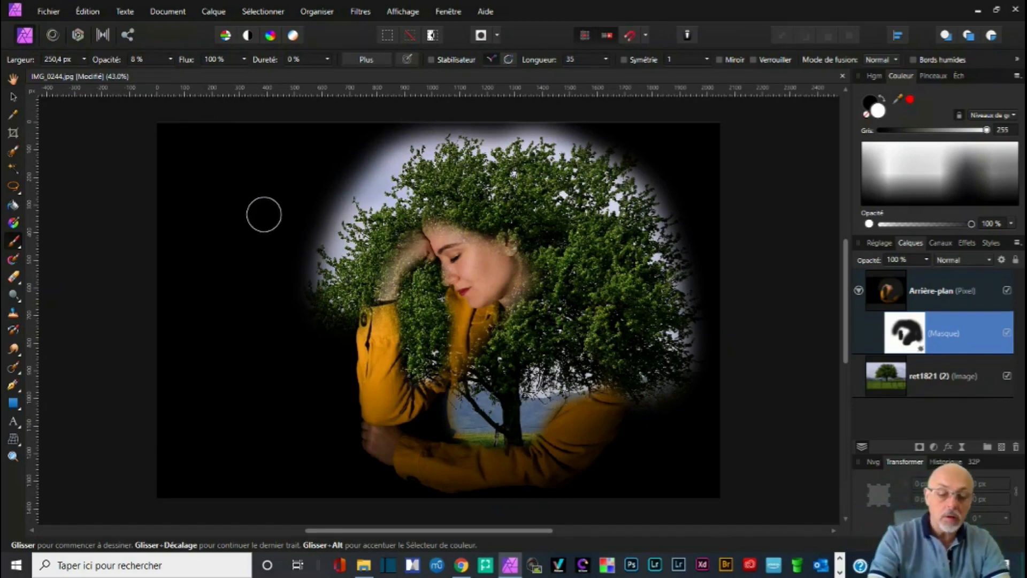
Step: Enlarge the brush width to 579.3 px and paint white on the mask along the halo's upper edge
{"action": "key", "text": "bracketright"}
{"action": "key", "text": "bracketright"}
{"action": "key", "text": "bracketright"}
{"action": "key", "text": "bracketright"}
{"action": "key", "text": "bracketright"}
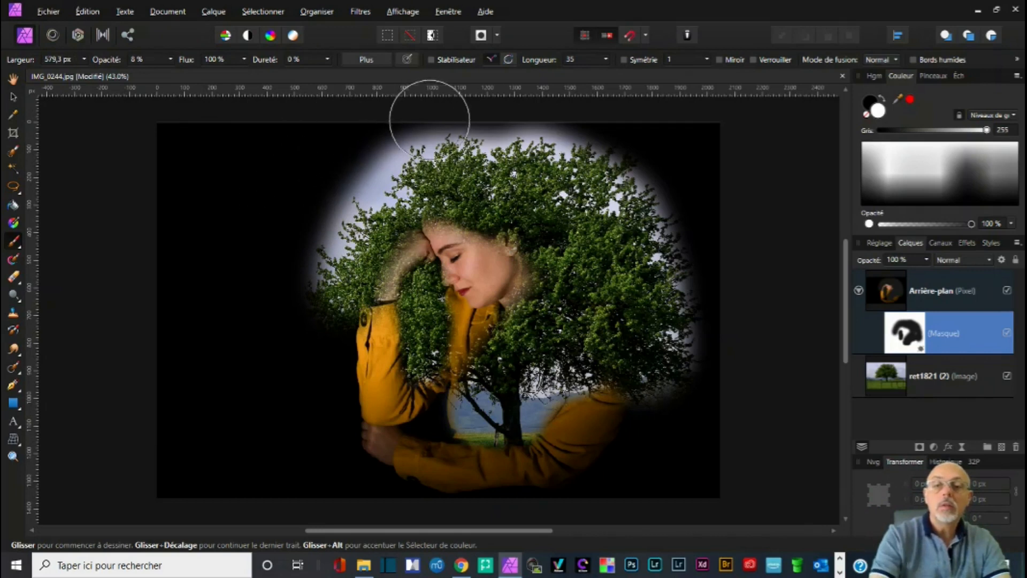
{"action": "mouse_move", "coordinate": [381, 131]}
{"action": "left_mouse_down"}
{"action": "mouse_move", "coordinate": [349, 143]}
{"action": "mouse_move", "coordinate": [546, 119]}
{"action": "mouse_move", "coordinate": [619, 151]}
{"action": "mouse_move", "coordinate": [596, 164]}
{"action": "mouse_move", "coordinate": [683, 257]}
{"action": "mouse_move", "coordinate": [683, 383]}
{"action": "mouse_move", "coordinate": [663, 410]}
{"action": "mouse_move", "coordinate": [680, 225]}
{"action": "left_mouse_up"}
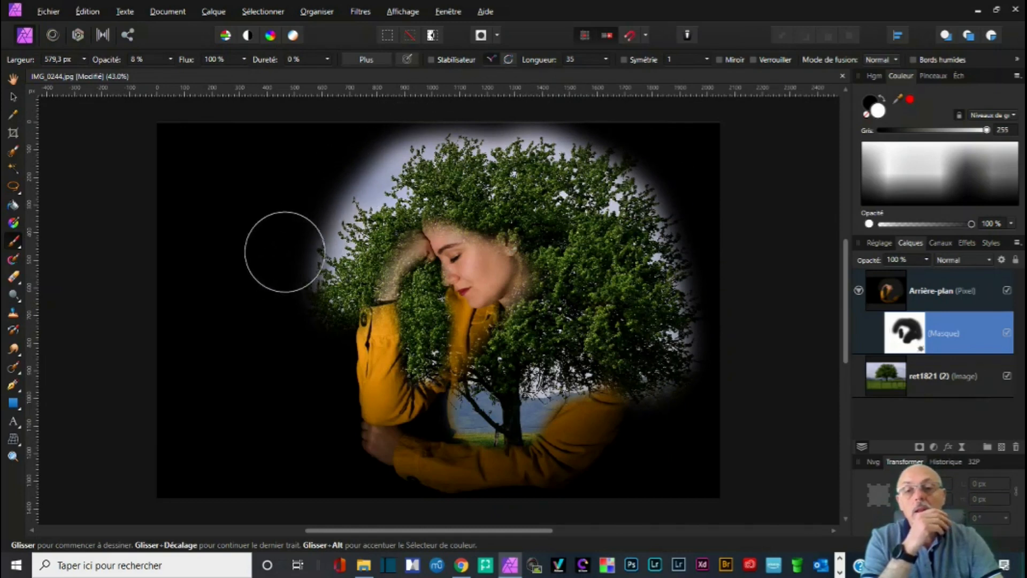
Step: Raise the brush opacity to 25% and paint white on the mask over the halo's left side, the raised arm and the foliage
{"action": "left_click", "coordinate": [170, 59]}
{"action": "left_click_drag", "start_coordinate": [174, 72], "coordinate": [187, 71]}
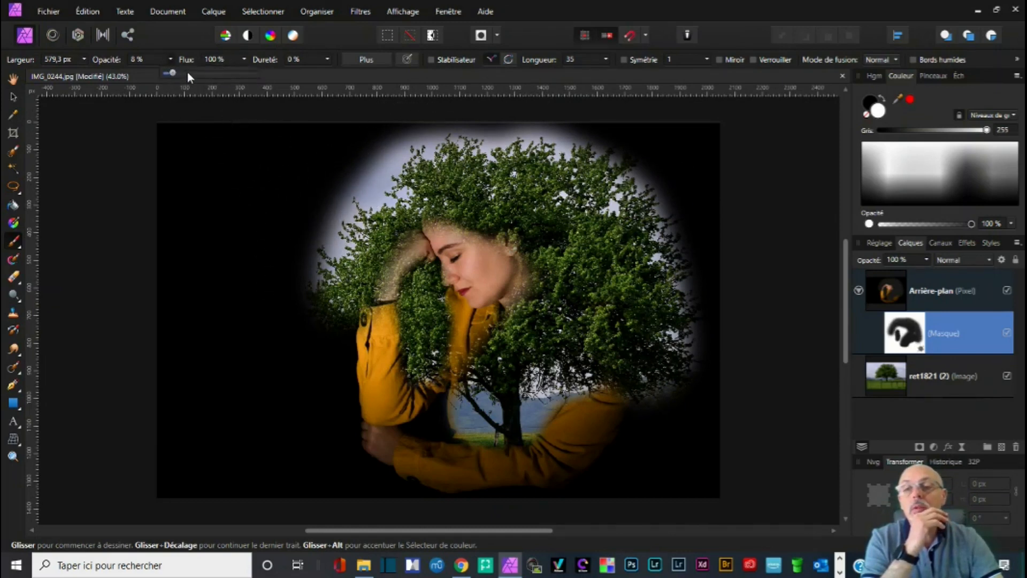
{"action": "mouse_move", "coordinate": [294, 174]}
{"action": "left_mouse_down"}
{"action": "mouse_move", "coordinate": [381, 149]}
{"action": "mouse_move", "coordinate": [321, 208]}
{"action": "mouse_move", "coordinate": [285, 304]}
{"action": "mouse_move", "coordinate": [294, 261]}
{"action": "mouse_move", "coordinate": [348, 174]}
{"action": "mouse_move", "coordinate": [390, 137]}
{"action": "mouse_move", "coordinate": [437, 129]}
{"action": "mouse_move", "coordinate": [561, 137]}
{"action": "mouse_move", "coordinate": [604, 157]}
{"action": "mouse_move", "coordinate": [678, 222]}
{"action": "mouse_move", "coordinate": [700, 270]}
{"action": "mouse_move", "coordinate": [695, 373]}
{"action": "mouse_move", "coordinate": [680, 403]}
{"action": "mouse_move", "coordinate": [546, 483]}
{"action": "mouse_move", "coordinate": [510, 490]}
{"action": "mouse_move", "coordinate": [420, 478]}
{"action": "mouse_move", "coordinate": [309, 423]}
{"action": "mouse_move", "coordinate": [295, 283]}
{"action": "mouse_move", "coordinate": [416, 248]}
{"action": "mouse_move", "coordinate": [372, 282]}
{"action": "mouse_move", "coordinate": [351, 330]}
{"action": "mouse_move", "coordinate": [360, 425]}
{"action": "left_mouse_up"}
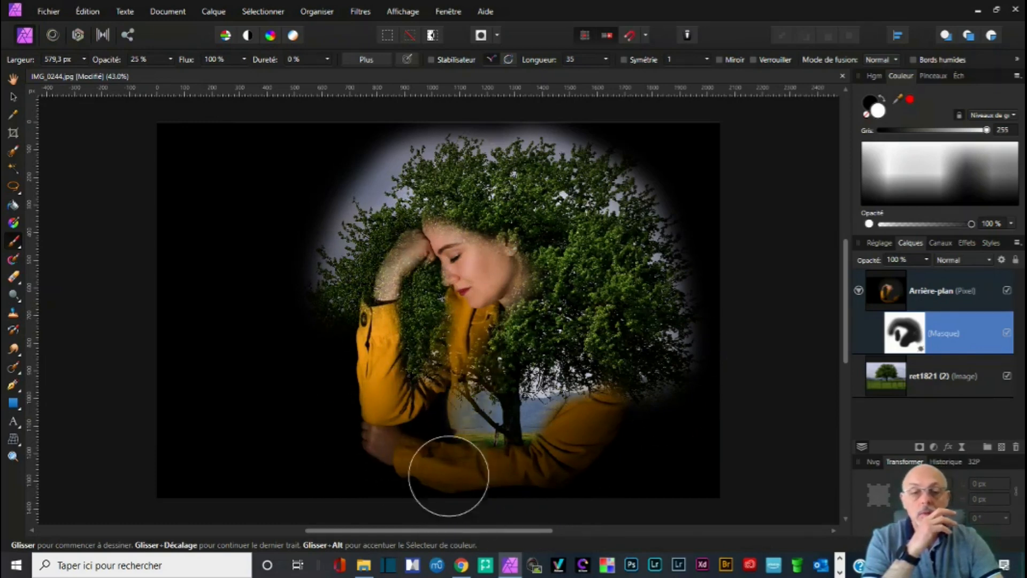
{"action": "mouse_move", "coordinate": [575, 280]}
{"action": "left_mouse_down"}
{"action": "mouse_move", "coordinate": [555, 230]}
{"action": "mouse_move", "coordinate": [530, 212]}
{"action": "mouse_move", "coordinate": [574, 210]}
{"action": "mouse_move", "coordinate": [549, 207]}
{"action": "mouse_move", "coordinate": [567, 252]}
{"action": "mouse_move", "coordinate": [567, 298]}
{"action": "mouse_move", "coordinate": [552, 324]}
{"action": "mouse_move", "coordinate": [604, 281]}
{"action": "mouse_move", "coordinate": [578, 286]}
{"action": "mouse_move", "coordinate": [562, 316]}
{"action": "mouse_move", "coordinate": [578, 281]}
{"action": "mouse_move", "coordinate": [587, 303]}
{"action": "mouse_move", "coordinate": [601, 289]}
{"action": "mouse_move", "coordinate": [557, 316]}
{"action": "mouse_move", "coordinate": [597, 298]}
{"action": "mouse_move", "coordinate": [562, 307]}
{"action": "mouse_move", "coordinate": [578, 307]}
{"action": "mouse_move", "coordinate": [555, 323]}
{"action": "mouse_move", "coordinate": [590, 296]}
{"action": "mouse_move", "coordinate": [552, 314]}
{"action": "mouse_move", "coordinate": [567, 296]}
{"action": "left_mouse_up"}
Step: Paint black at 25% opacity on the mask around the upper-left outer foliage and restore white as the brush colour
{"action": "key", "text": "x"}
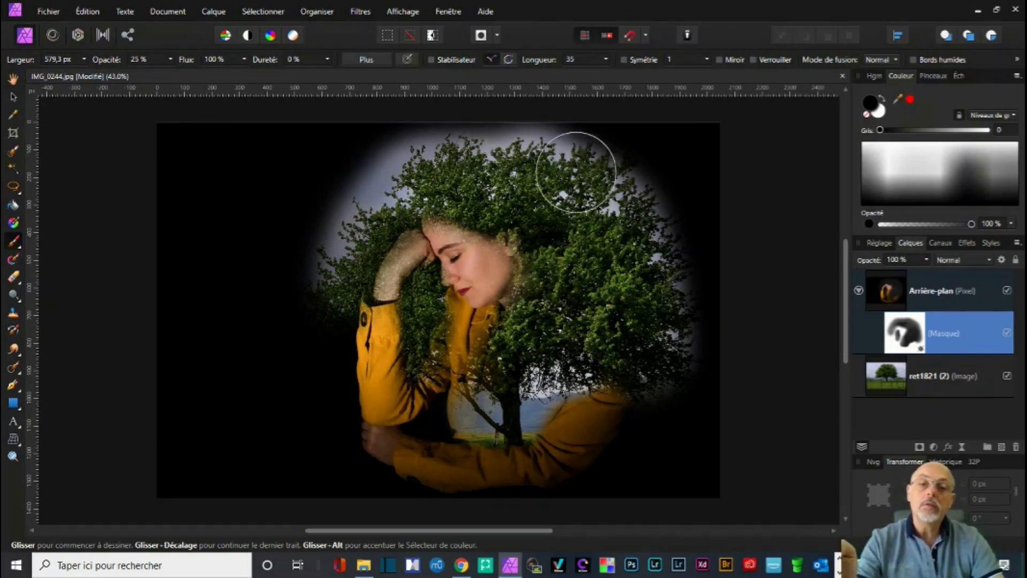
{"action": "mouse_move", "coordinate": [375, 189]}
{"action": "left_mouse_down"}
{"action": "mouse_move", "coordinate": [328, 236]}
{"action": "mouse_move", "coordinate": [314, 291]}
{"action": "mouse_move", "coordinate": [327, 401]}
{"action": "mouse_move", "coordinate": [252, 459]}
{"action": "mouse_move", "coordinate": [272, 438]}
{"action": "mouse_move", "coordinate": [314, 426]}
{"action": "mouse_move", "coordinate": [283, 402]}
{"action": "mouse_move", "coordinate": [256, 321]}
{"action": "mouse_move", "coordinate": [270, 255]}
{"action": "mouse_move", "coordinate": [287, 268]}
{"action": "mouse_move", "coordinate": [284, 227]}
{"action": "mouse_move", "coordinate": [277, 246]}
{"action": "mouse_move", "coordinate": [335, 167]}
{"action": "mouse_move", "coordinate": [374, 153]}
{"action": "mouse_move", "coordinate": [295, 210]}
{"action": "mouse_move", "coordinate": [422, 115]}
{"action": "mouse_move", "coordinate": [275, 206]}
{"action": "mouse_move", "coordinate": [279, 179]}
{"action": "mouse_move", "coordinate": [514, 110]}
{"action": "left_mouse_up"}
{"action": "key", "text": "x"}
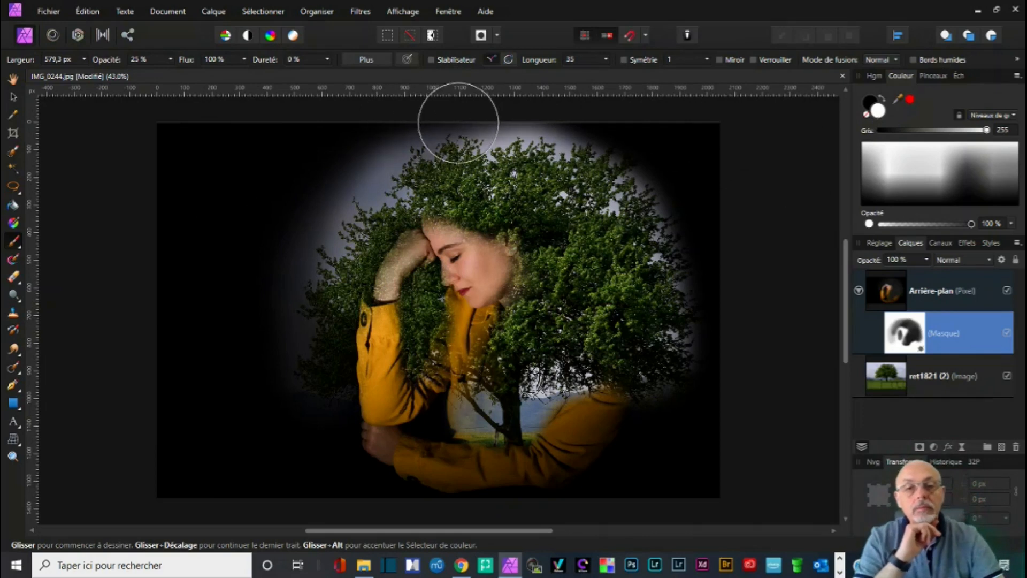
Step: Add a Balance des couleurs adjustment layer directly above the ret1821 (2) tree image, keeping its settings clear of the picture
{"action": "left_click", "coordinate": [891, 385]}
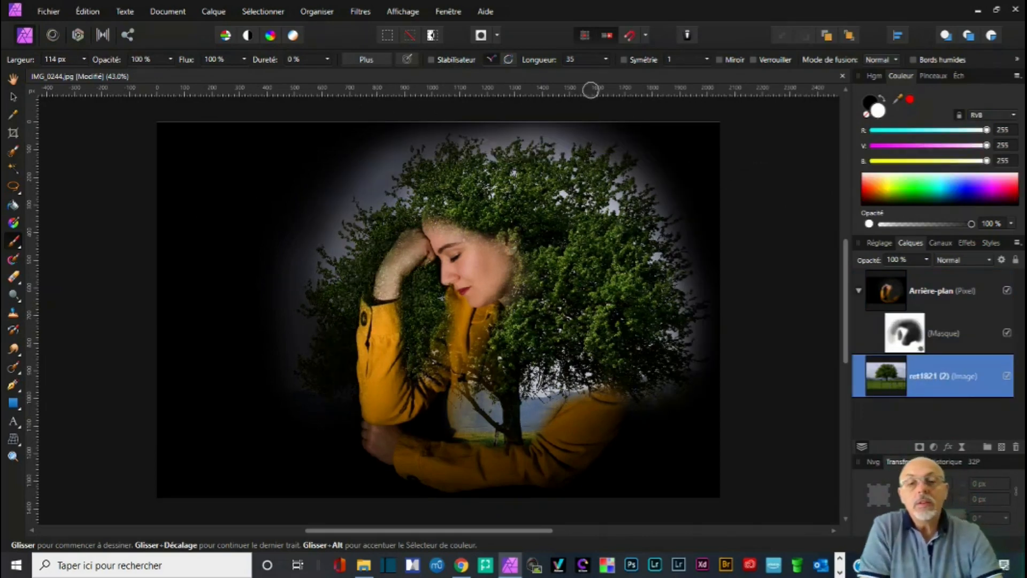
{"action": "left_click", "coordinate": [221, 13]}
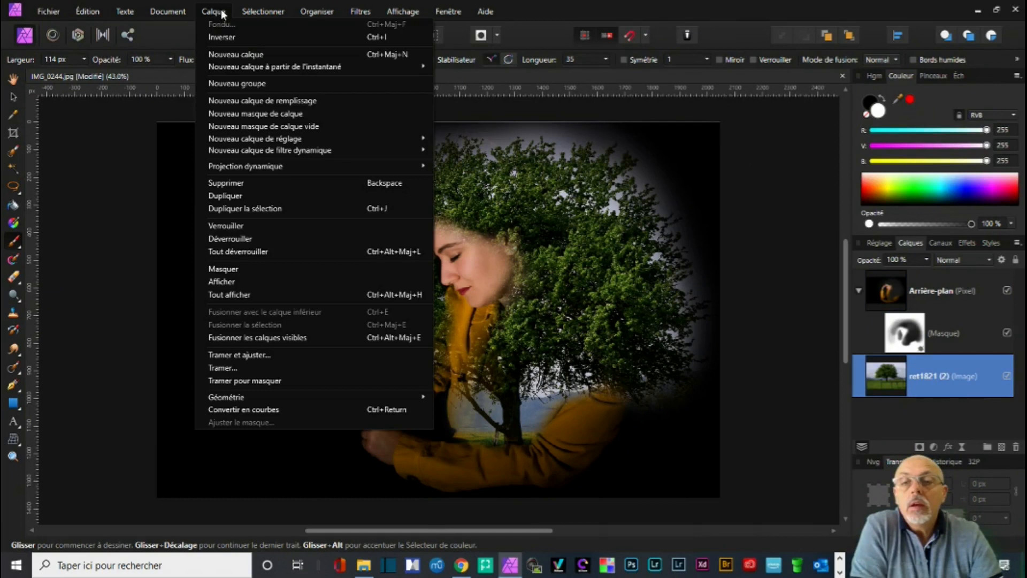
{"action": "mouse_move", "coordinate": [348, 142]}
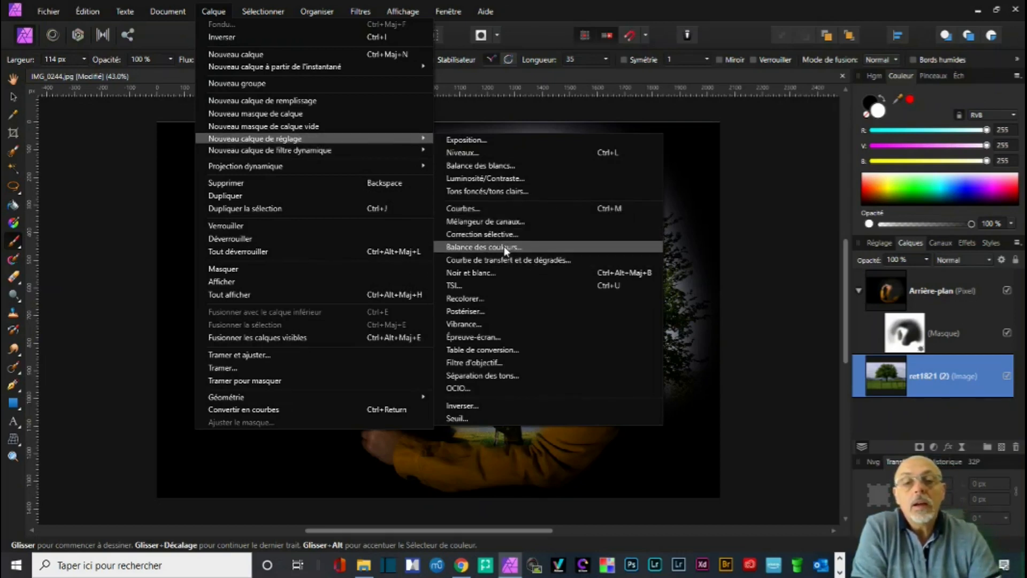
{"action": "left_click", "coordinate": [482, 247]}
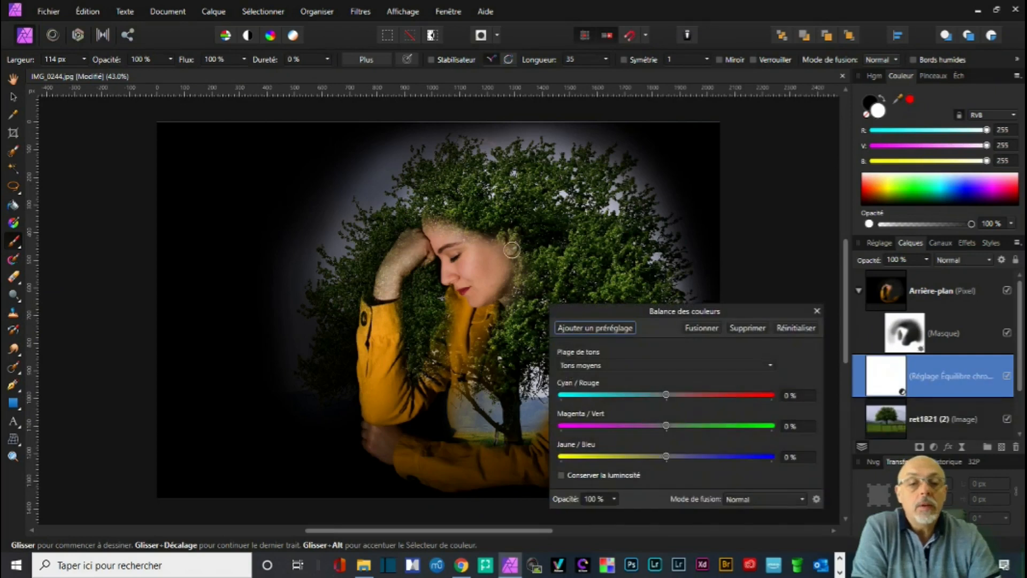
{"action": "left_click_drag", "start_coordinate": [739, 311], "coordinate": [938, 82]}
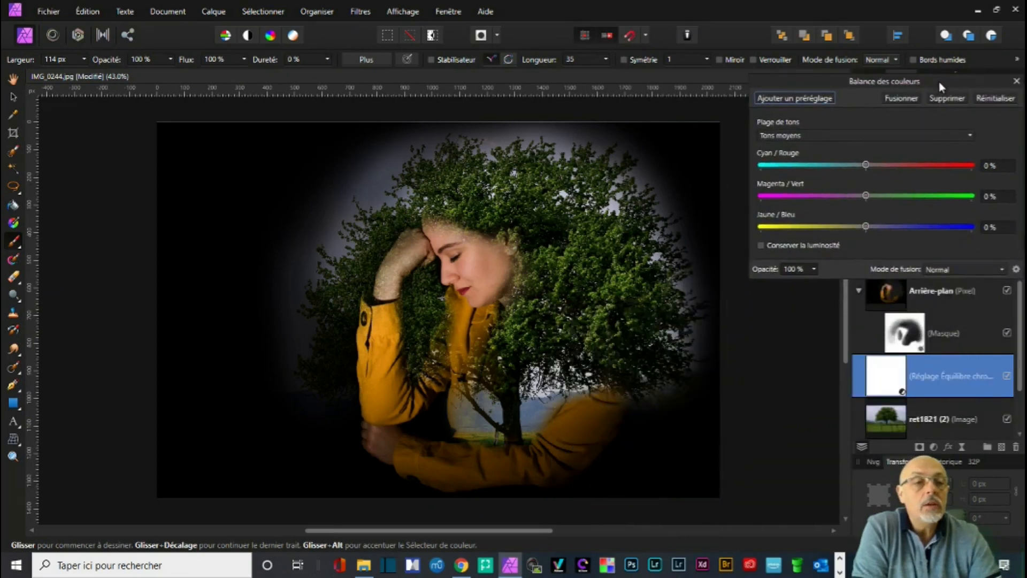
Step: Set the Magenta / Vert balance of the Tons moyens range to -23%
{"action": "left_click", "coordinate": [903, 137]}
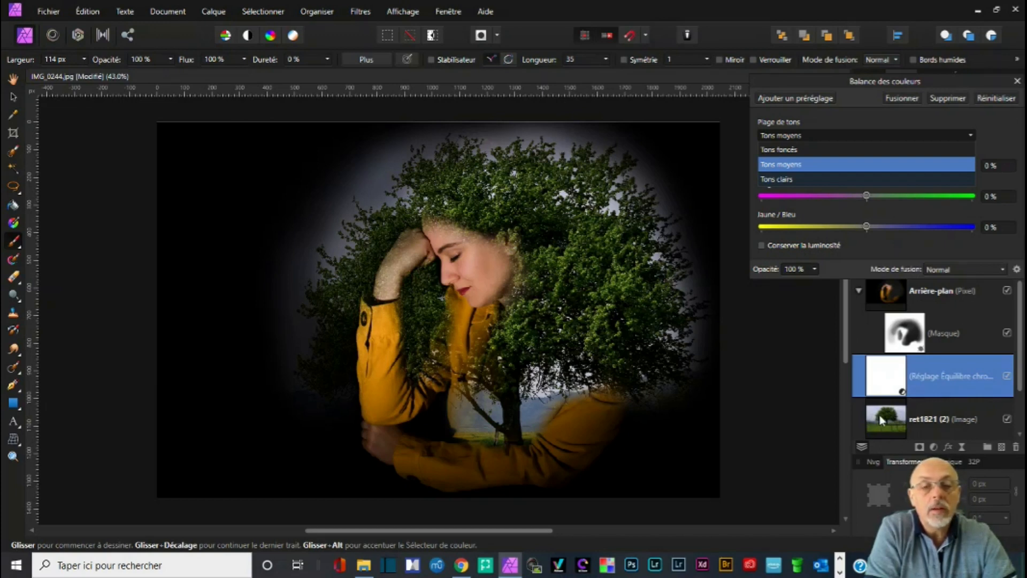
{"action": "left_click", "coordinate": [867, 192]}
{"action": "left_click_drag", "start_coordinate": [867, 195], "coordinate": [971, 201]}
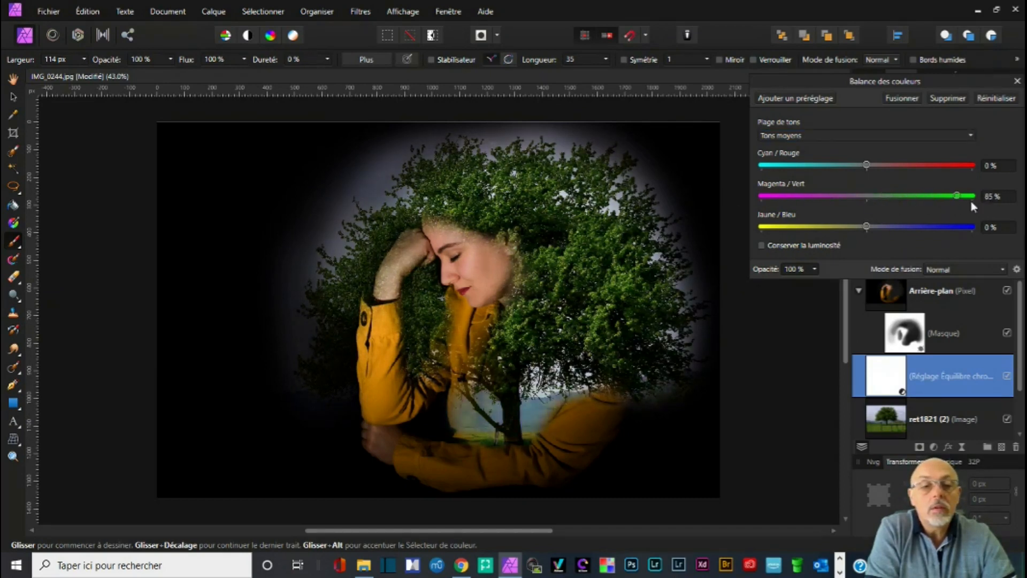
{"action": "left_click_drag", "start_coordinate": [877, 203], "coordinate": [900, 206]}
{"action": "mouse_move", "coordinate": [828, 208]}
{"action": "left_mouse_down"}
{"action": "mouse_move", "coordinate": [883, 204]}
{"action": "mouse_move", "coordinate": [843, 204]}
{"action": "left_mouse_up"}
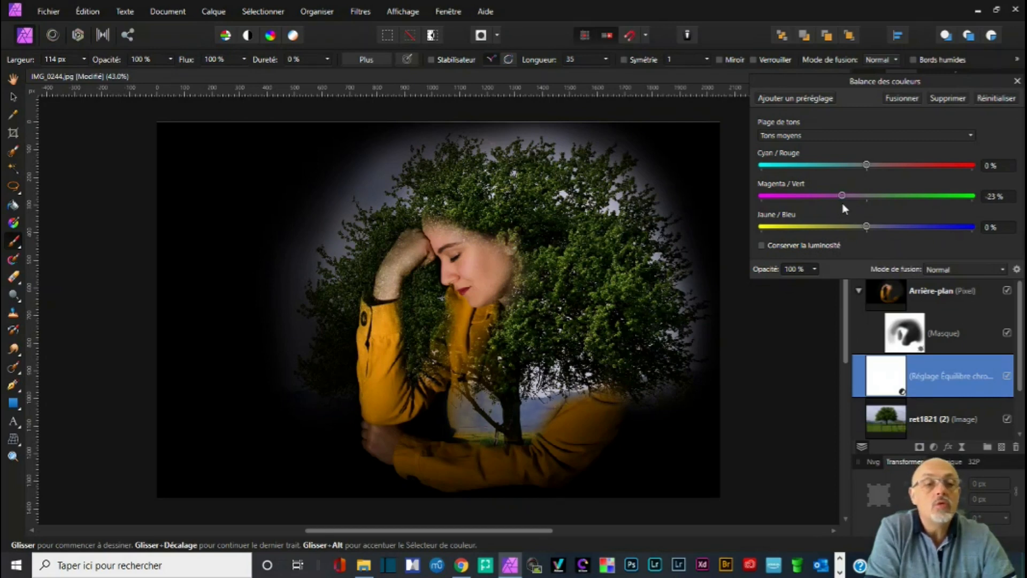
Step: Set the Tons moyens range to -23% for Cyan / Rouge and 24% for Jaune / Bleu
{"action": "mouse_move", "coordinate": [874, 166]}
{"action": "left_mouse_down"}
{"action": "mouse_move", "coordinate": [922, 164]}
{"action": "mouse_move", "coordinate": [883, 165]}
{"action": "left_mouse_up"}
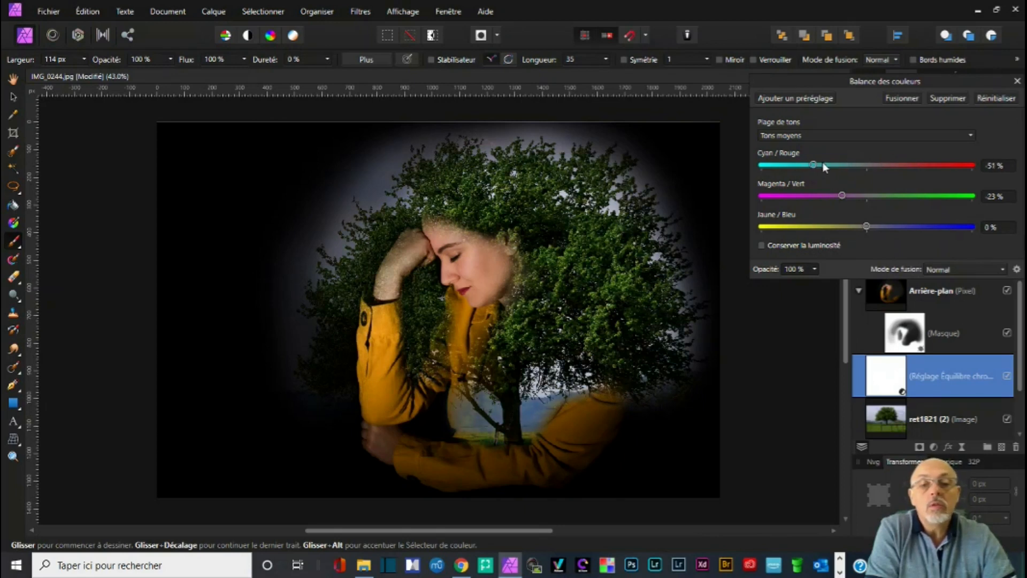
{"action": "left_click_drag", "start_coordinate": [968, 165], "coordinate": [991, 167]}
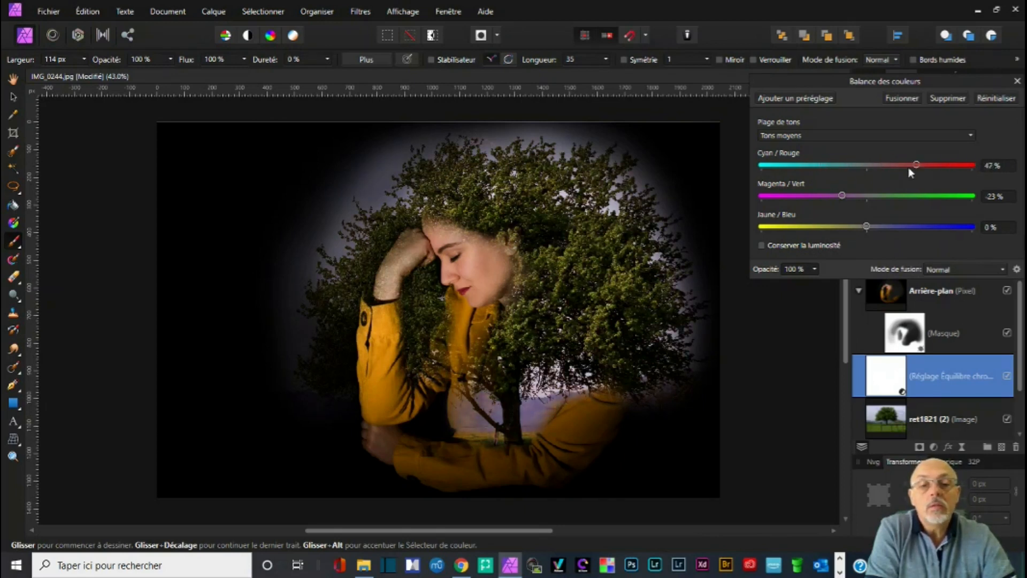
{"action": "left_click_drag", "start_coordinate": [848, 170], "coordinate": [843, 171]}
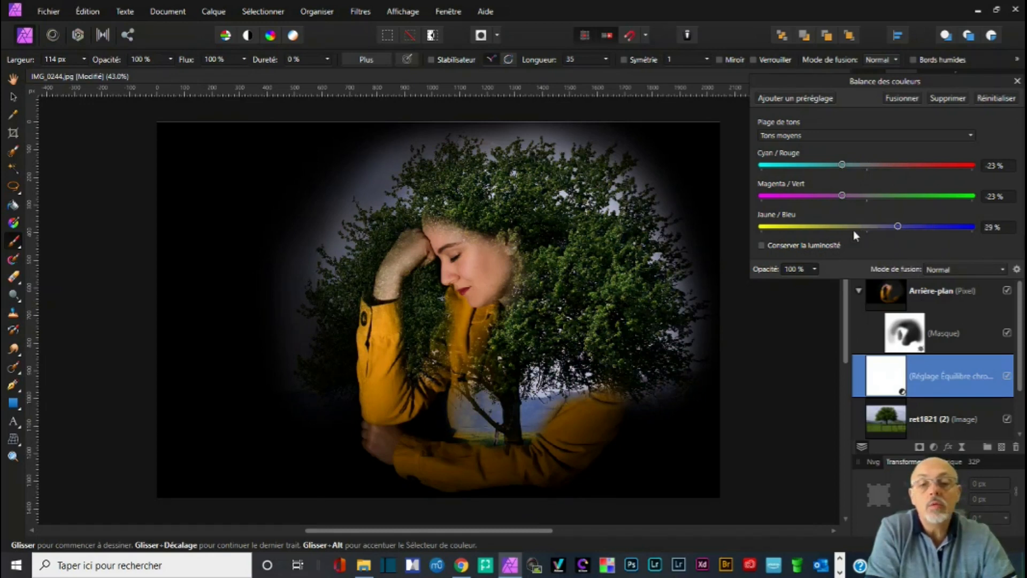
{"action": "left_click_drag", "start_coordinate": [792, 231], "coordinate": [895, 237]}
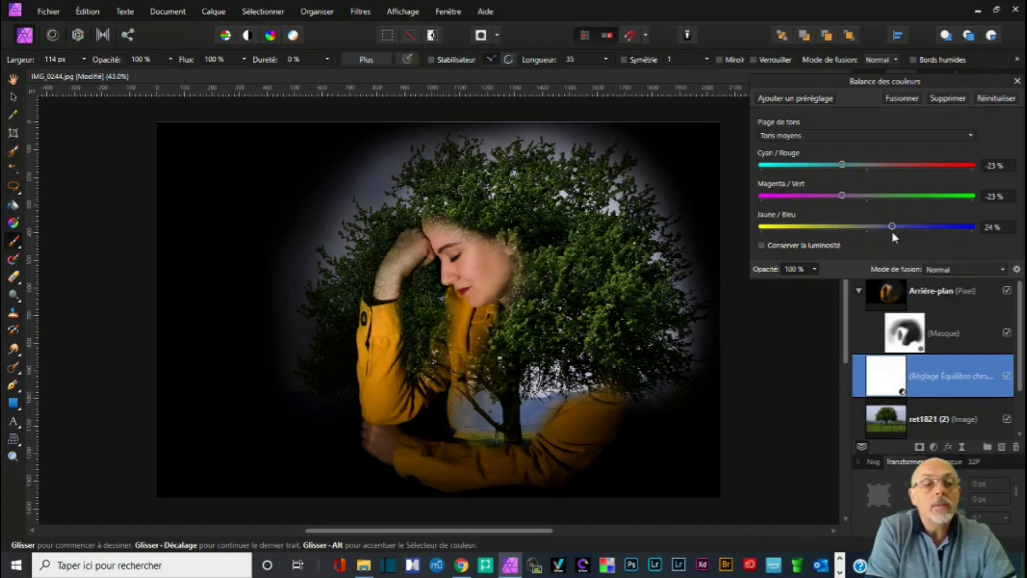
Step: Set the Tons foncés range to -14% Cyan / Rouge, -8% Magenta / Vert and -6% Jaune / Bleu
{"action": "left_click", "coordinate": [890, 137]}
{"action": "left_click", "coordinate": [856, 150]}
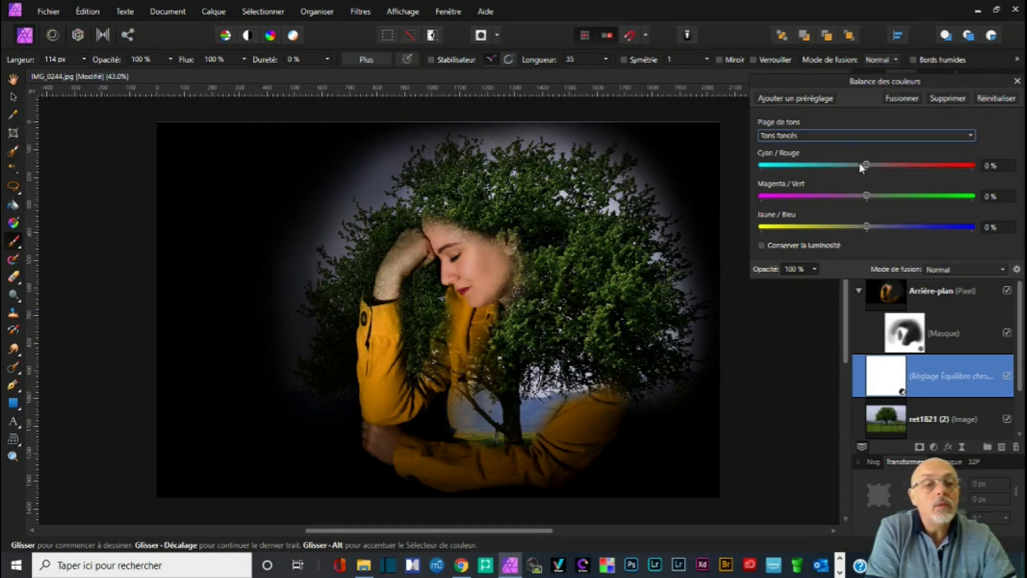
{"action": "left_click_drag", "start_coordinate": [866, 166], "coordinate": [852, 165]}
{"action": "left_click_drag", "start_coordinate": [866, 195], "coordinate": [831, 227]}
{"action": "left_click_drag", "start_coordinate": [919, 231], "coordinate": [860, 224]}
Step: Set the Tons clairs range to 20% Cyan / Rouge, -19% Magenta / Vert and 51% Jaune / Bleu, and close the adjustment's settings
{"action": "left_click", "coordinate": [826, 141]}
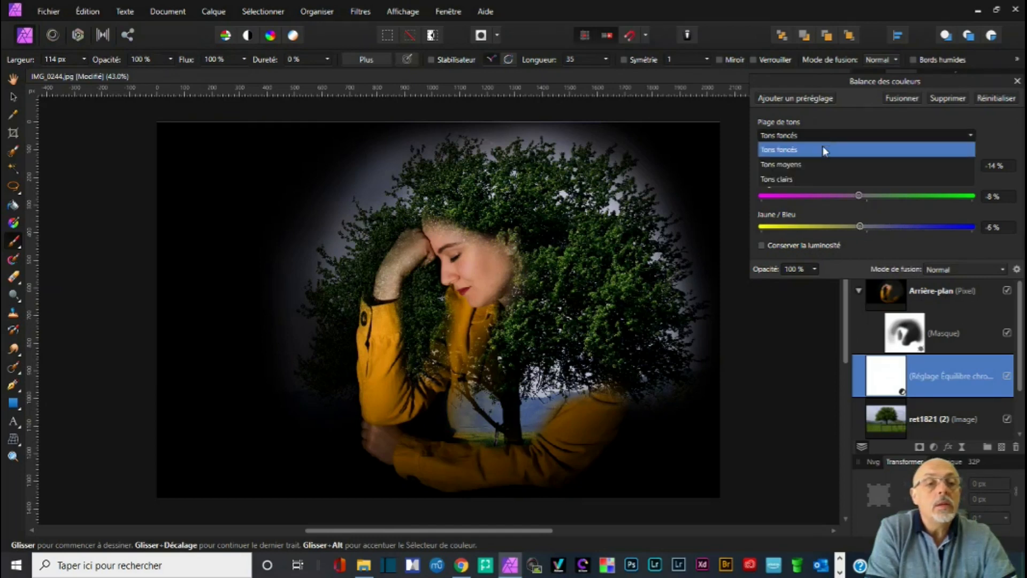
{"action": "left_click", "coordinate": [805, 182]}
{"action": "left_click_drag", "start_coordinate": [867, 165], "coordinate": [936, 199]}
{"action": "left_click_drag", "start_coordinate": [864, 197], "coordinate": [927, 227]}
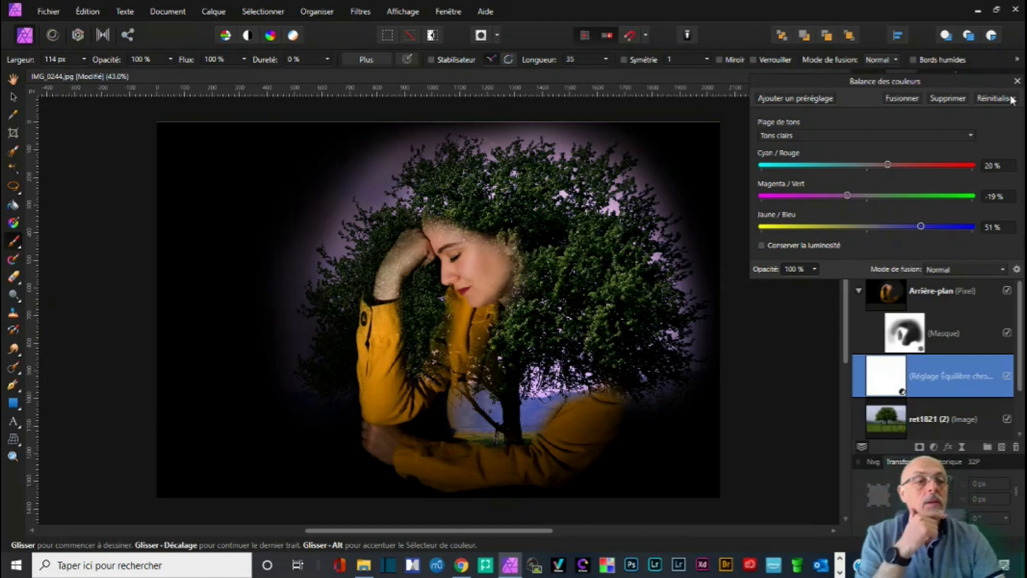
{"action": "left_click", "coordinate": [1017, 80]}
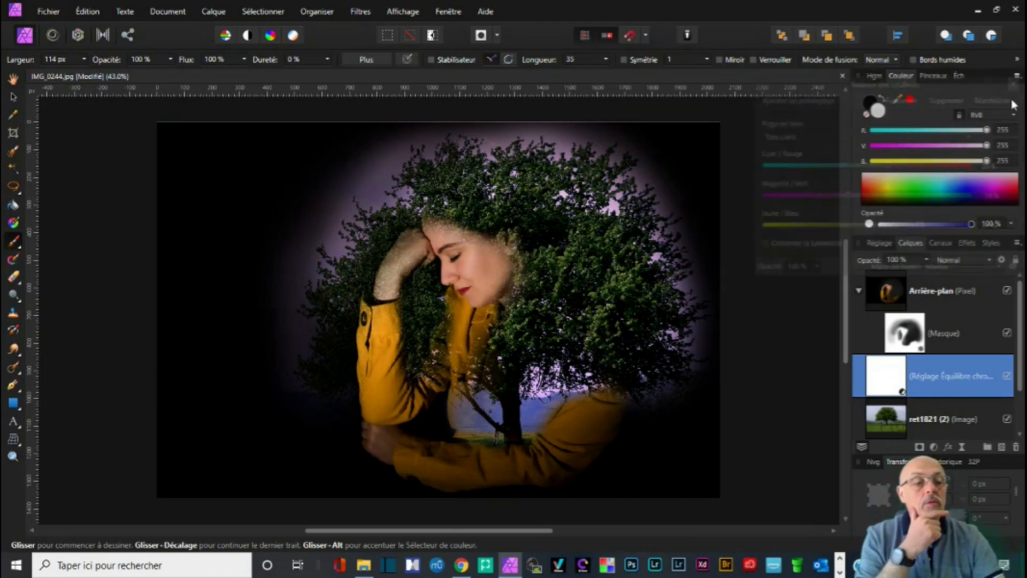
Step: Compare the composite with and without the colour balance adjustment by toggling that layer's visibility, leaving it visible
{"action": "left_click", "coordinate": [1008, 377]}
{"action": "left_click", "coordinate": [1008, 378]}
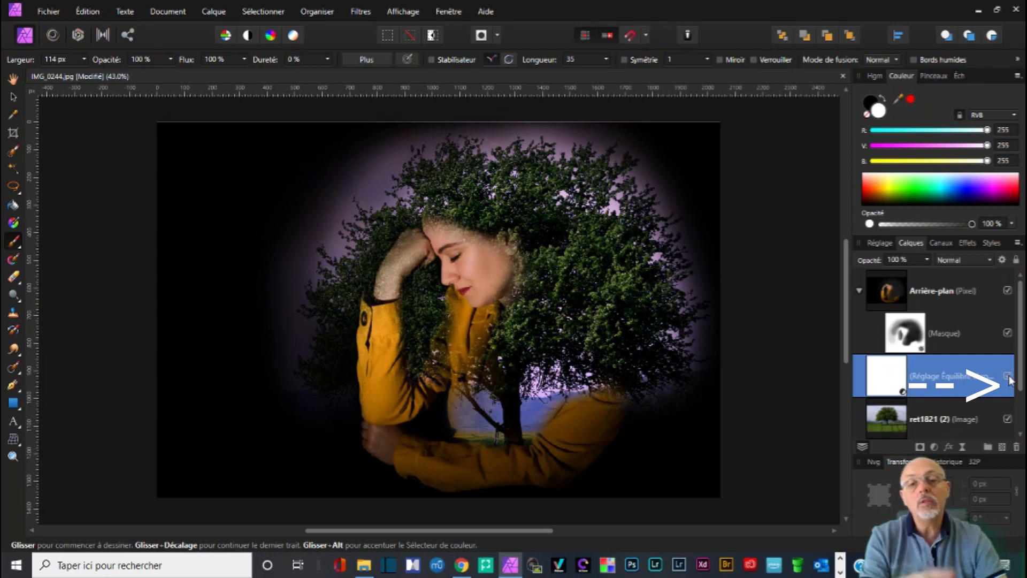
{"action": "left_click", "coordinate": [1008, 378]}
{"action": "left_click", "coordinate": [1008, 377]}
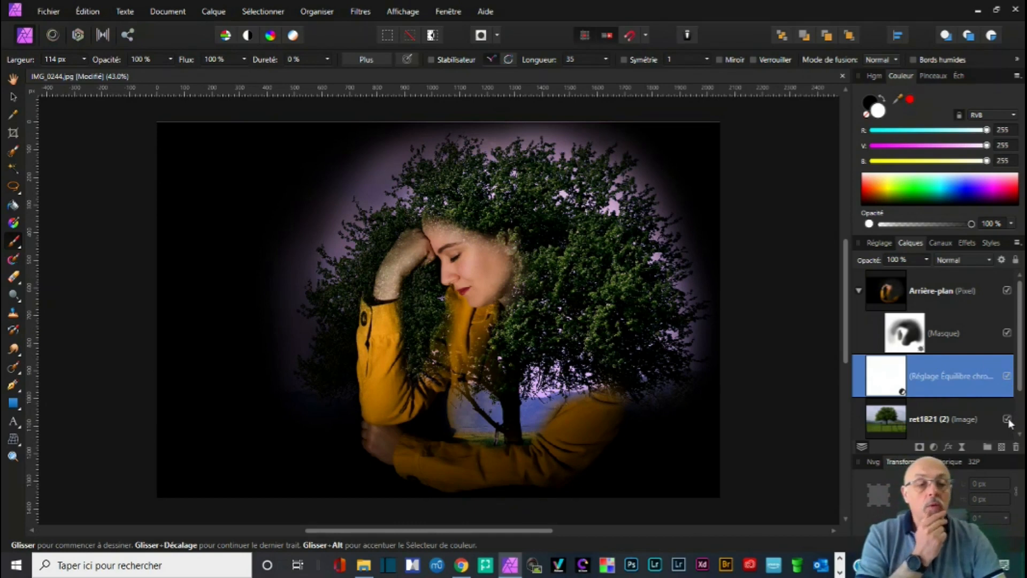
{"action": "scroll", "coordinate": [1009, 422], "scroll_direction": "down", "scroll_amount": 1}
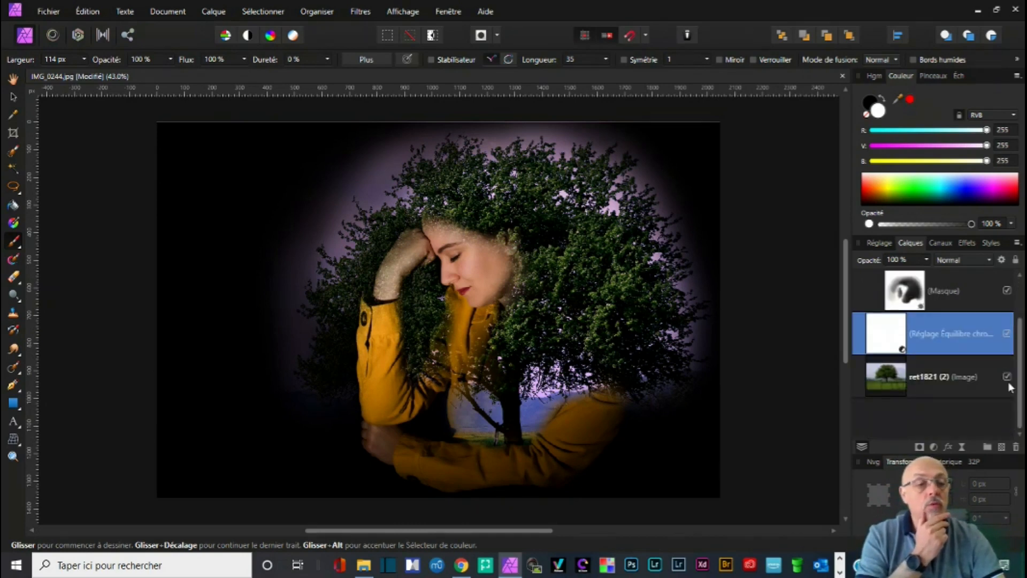
{"action": "scroll", "coordinate": [1008, 381], "scroll_direction": "up", "scroll_amount": 1}
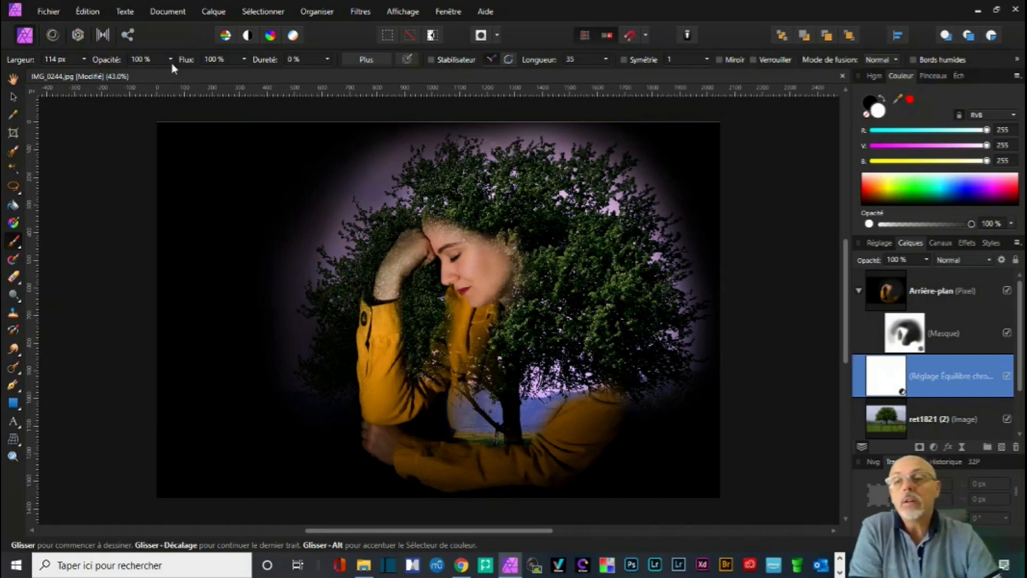
Step: Export the whole document as a JPEG at 2048 x 1365 px with quality 100
{"action": "left_click", "coordinate": [45, 14]}
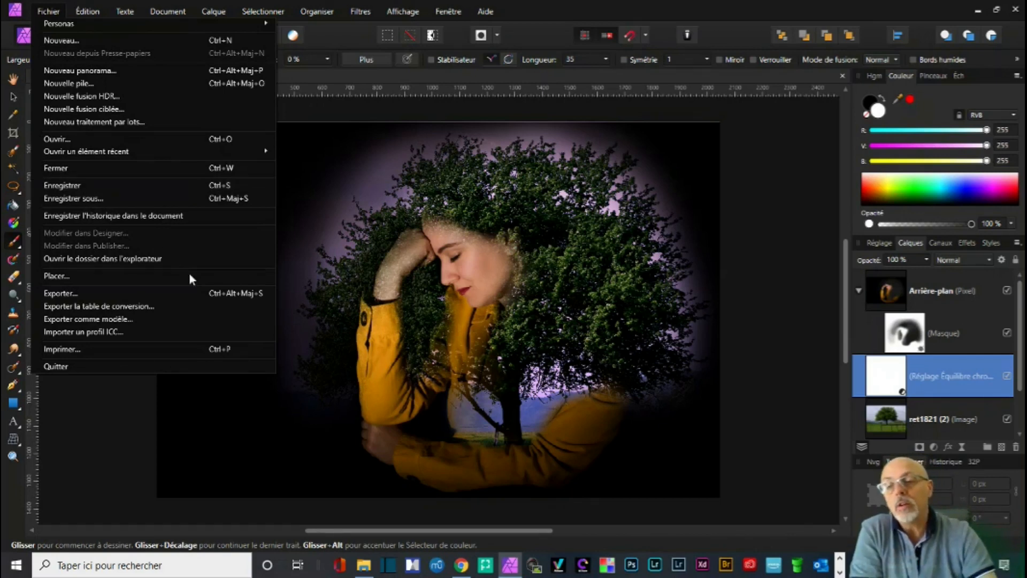
{"action": "left_click", "coordinate": [201, 294]}
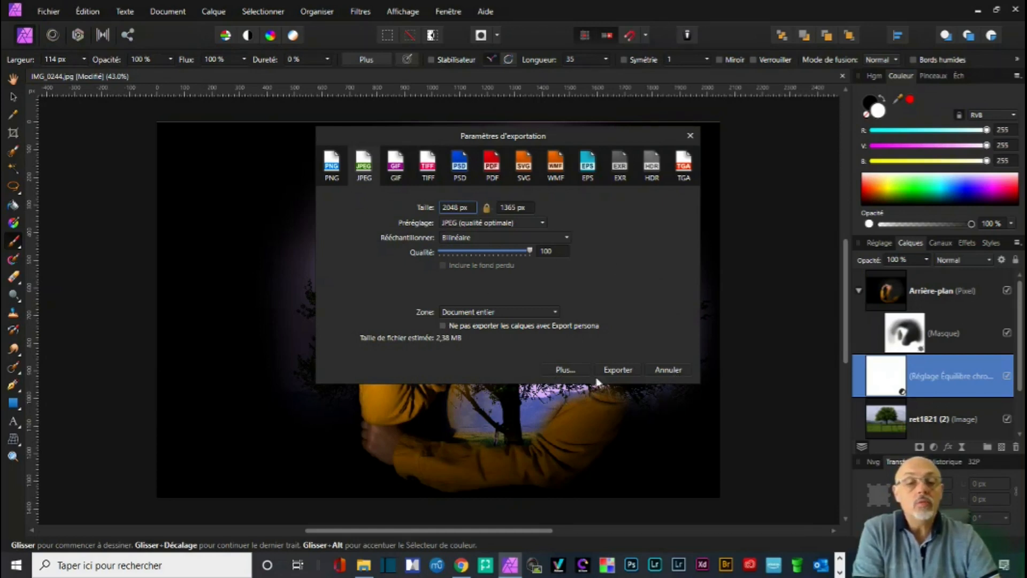
{"action": "left_click", "coordinate": [626, 370]}
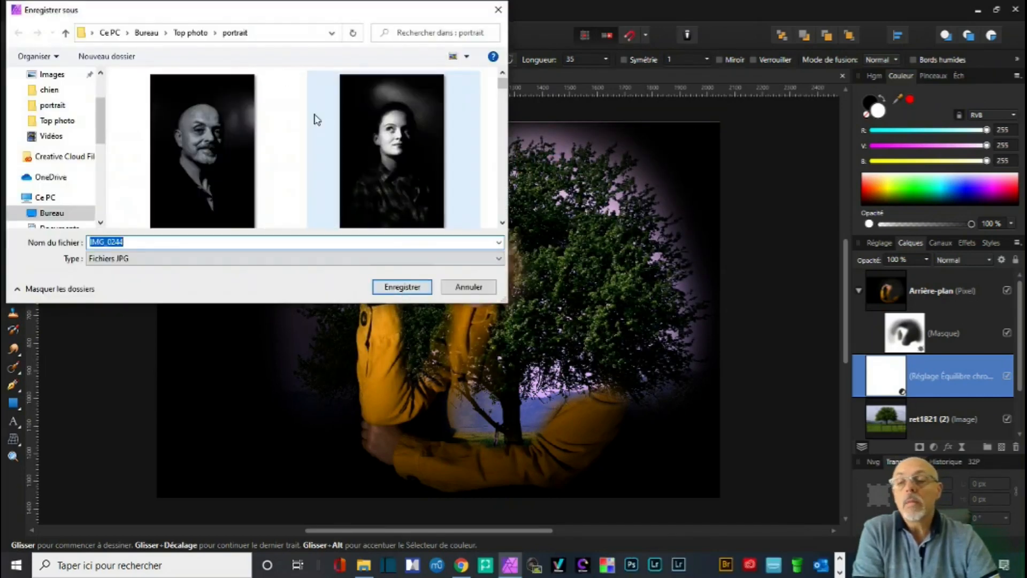
Step: Name the exported JPG file "IMG_0244 composition" and save it in the portrait folder
{"action": "left_click", "coordinate": [131, 245]}
{"action": "type", "text": "com"}
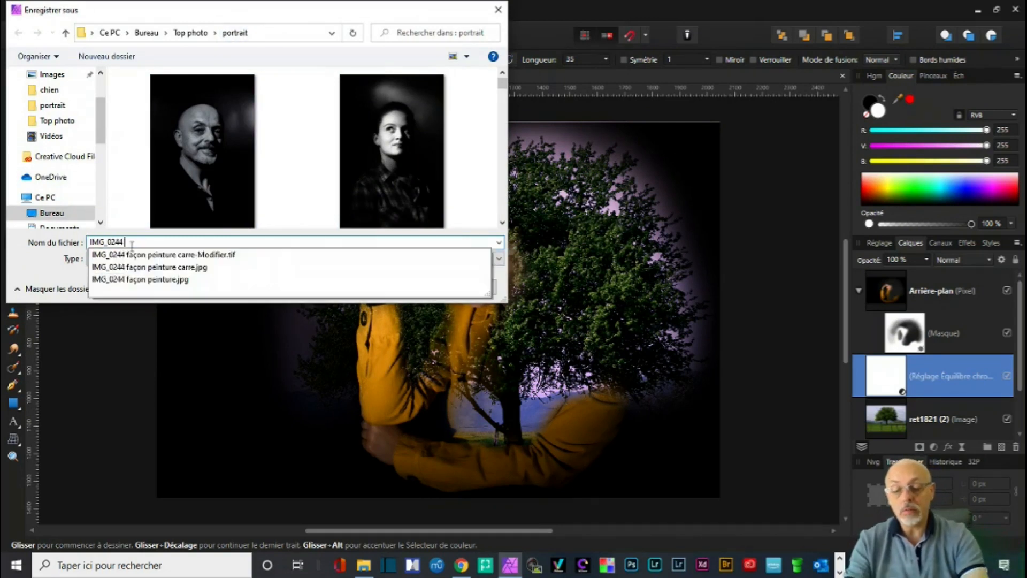
{"action": "type", "text": "postion"}
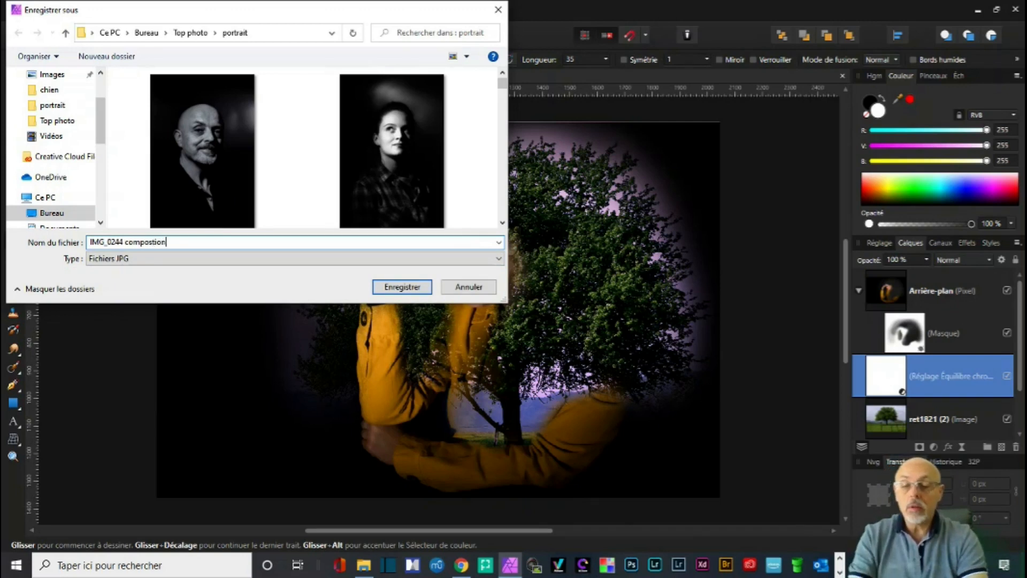
{"action": "left_click", "coordinate": [152, 242]}
{"action": "type", "text": "i"}
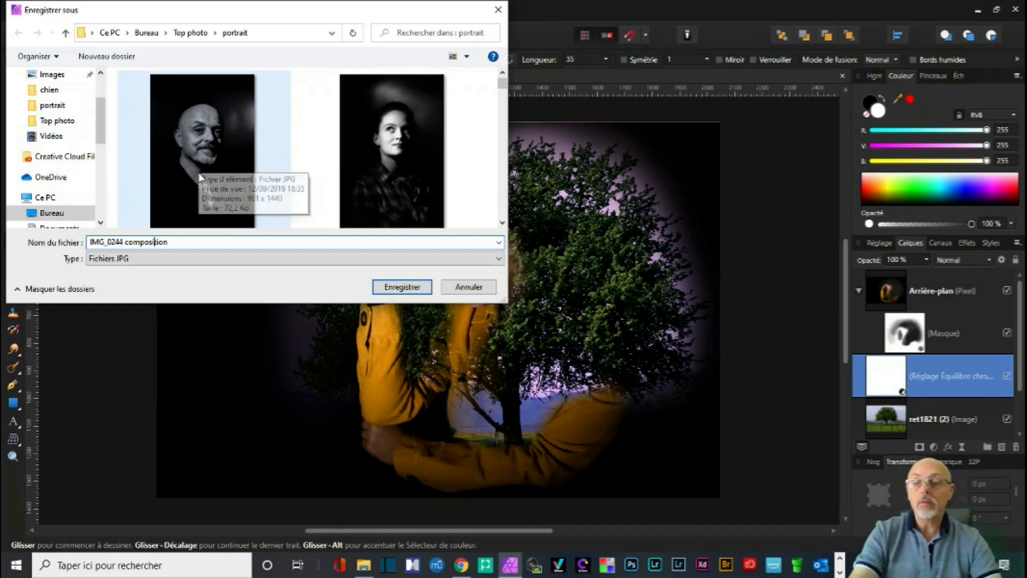
{"action": "left_click", "coordinate": [396, 289]}
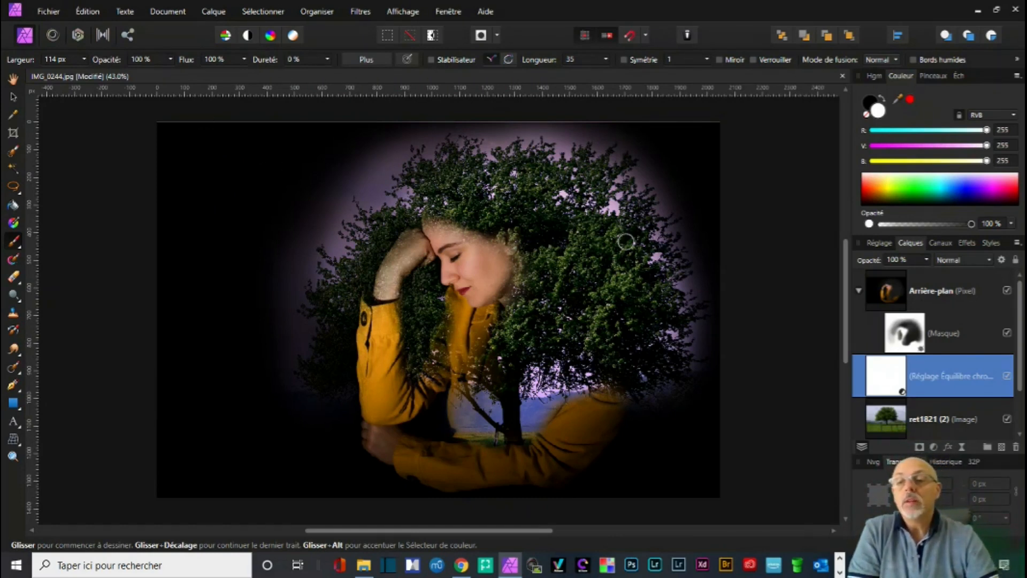
{"action": "left_click", "coordinate": [842, 76]}
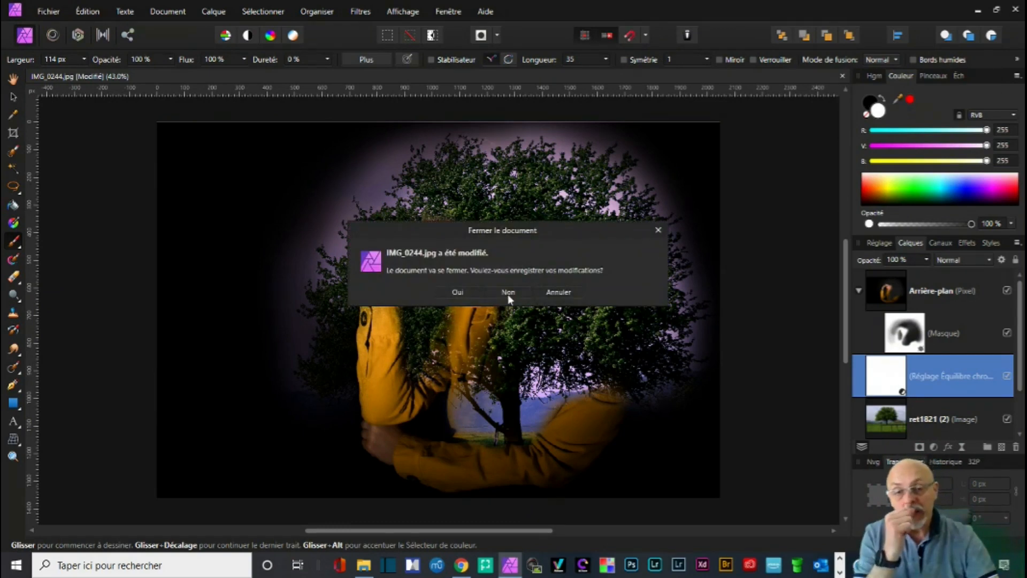
{"action": "left_click", "coordinate": [576, 290]}
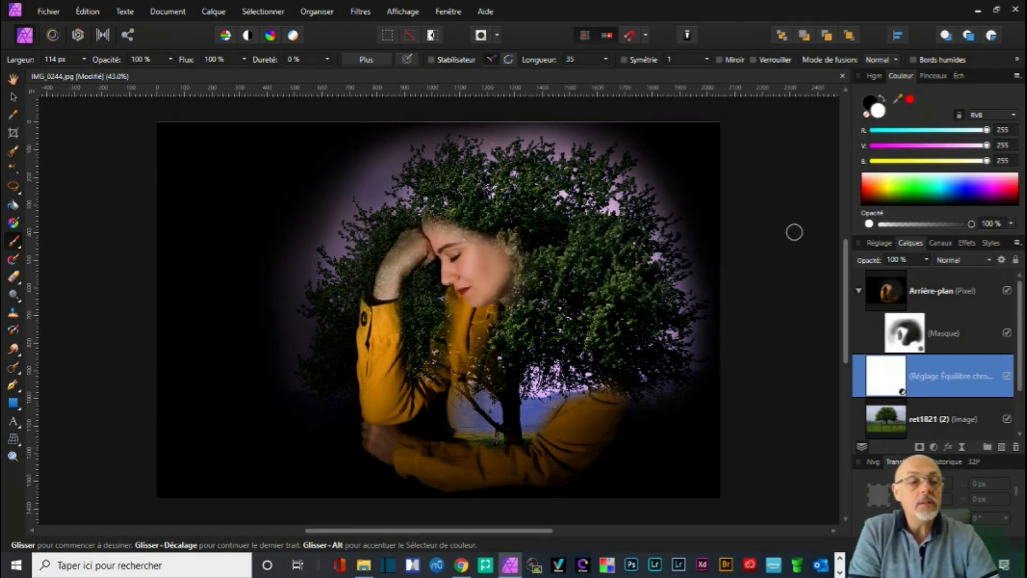
{"action": "scroll", "coordinate": [915, 422], "scroll_direction": "down", "scroll_amount": 1}
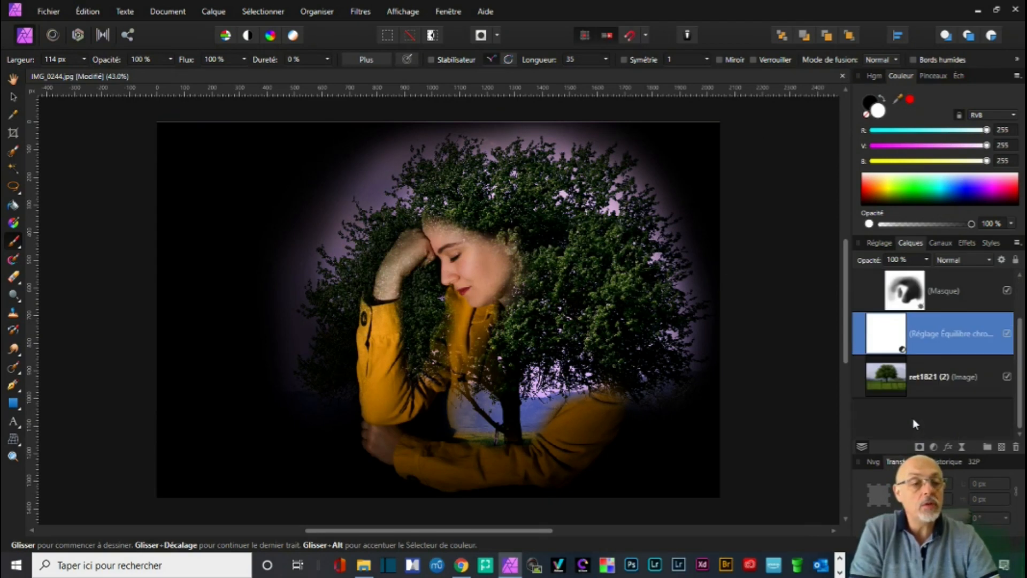